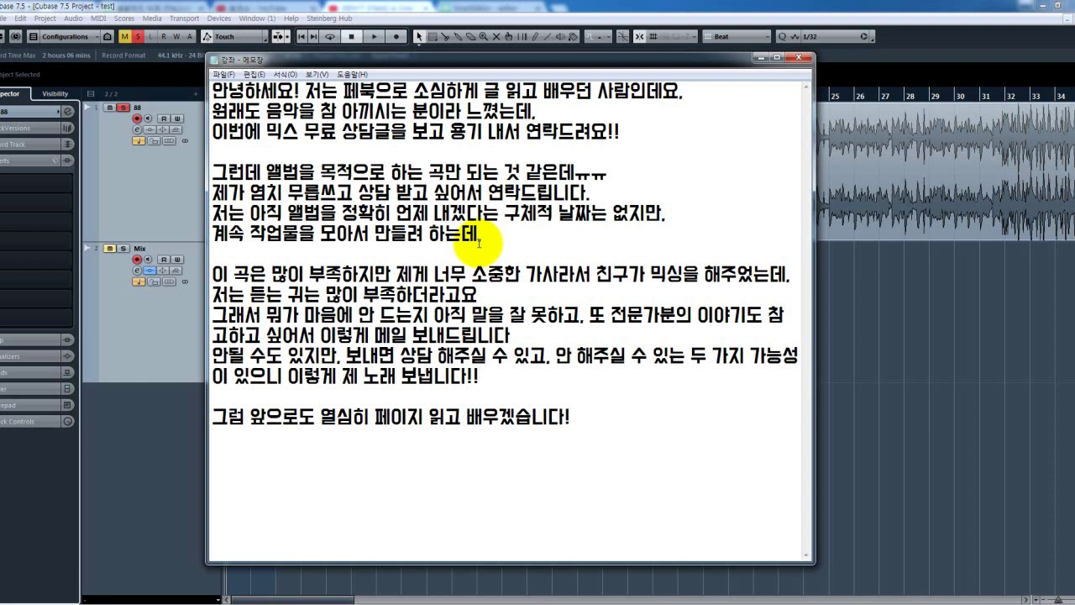
Highlight the passage "뭐가 마음에 안 드는지 아직 말을 잘 못하고" in the letter, then clear the highlight
click(477, 250)
drag(267, 316, 580, 318)
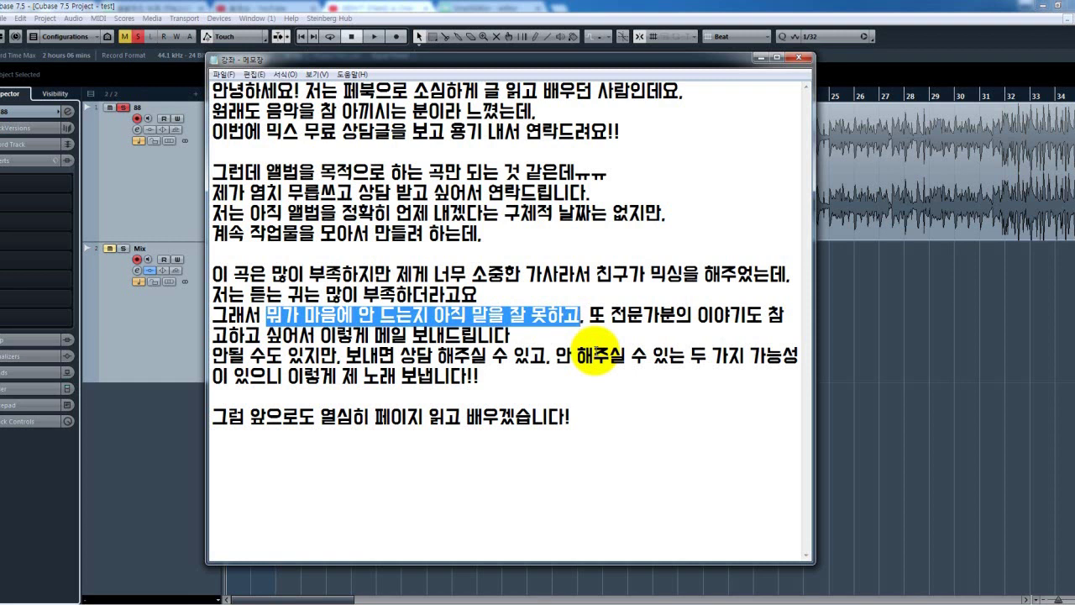
click(596, 361)
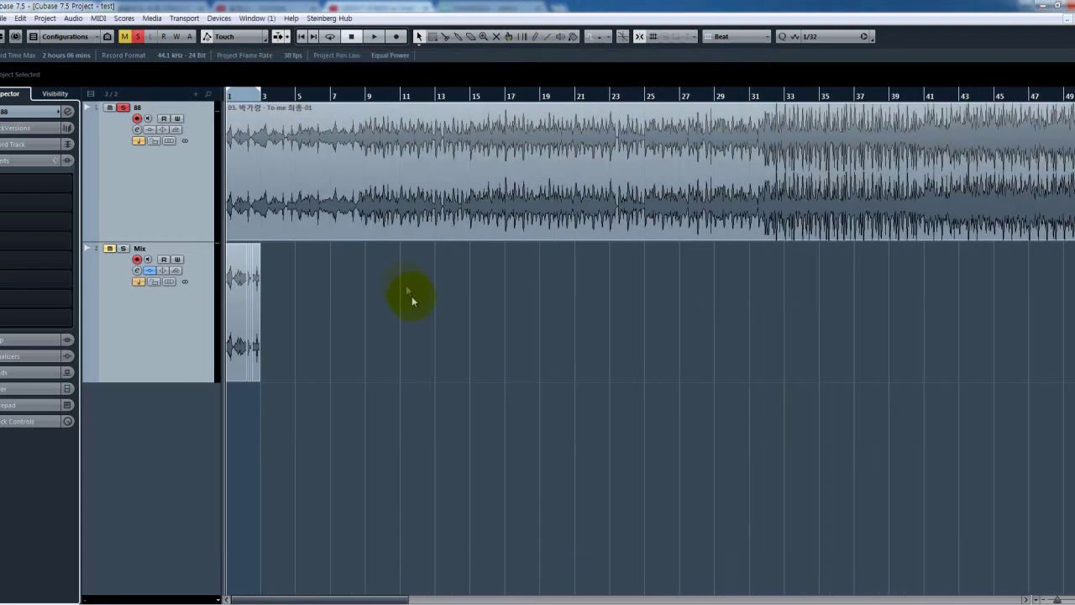
Play the song on track 88 from the beginning, bringing its full waveform into view while listening
key(g)
key(g)
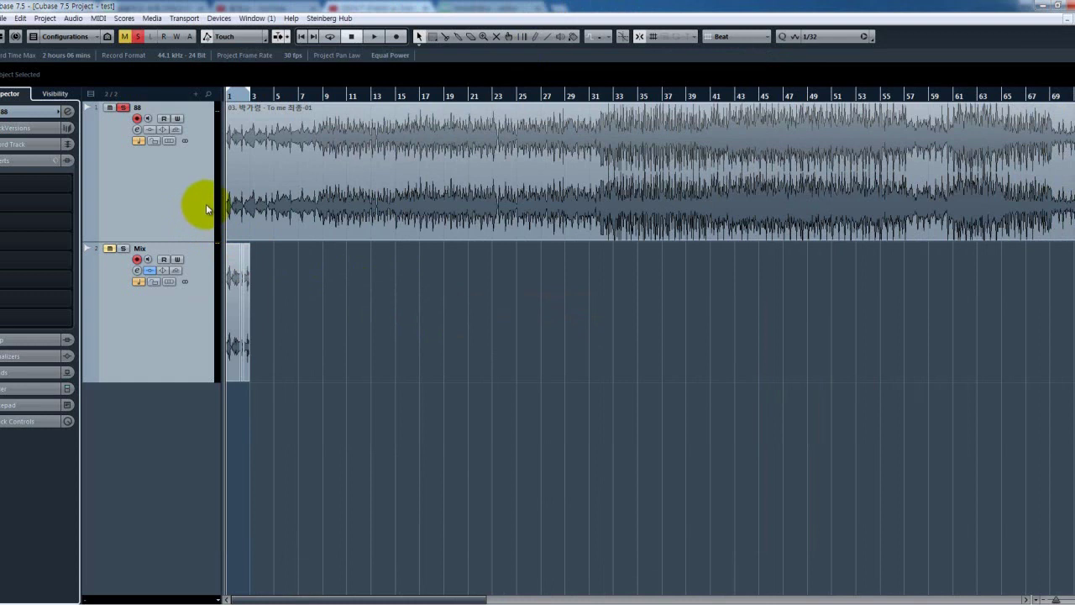
key(space)
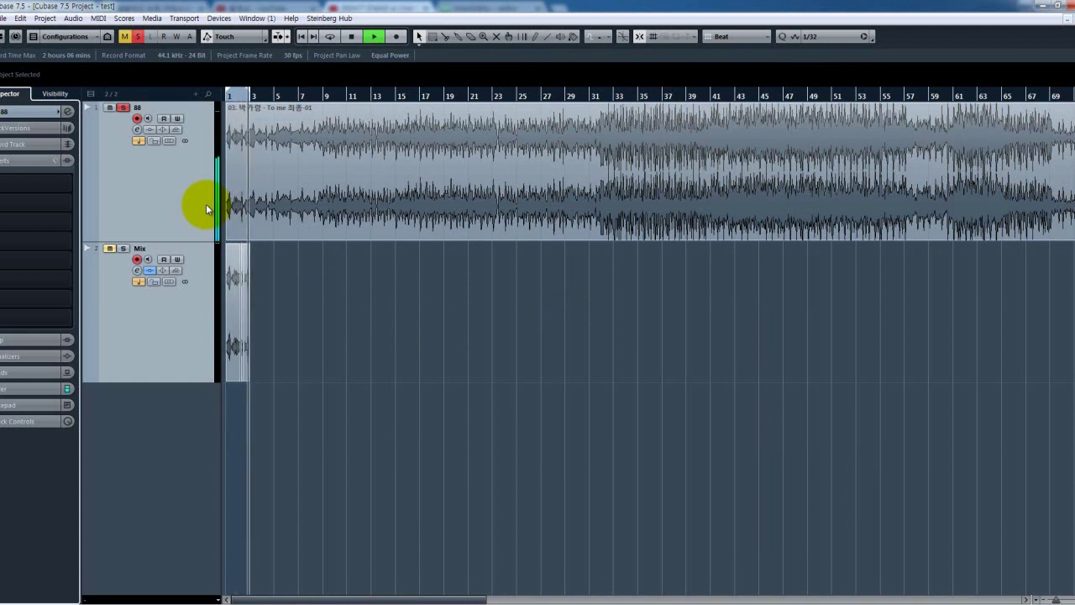
key(g)
key(g)
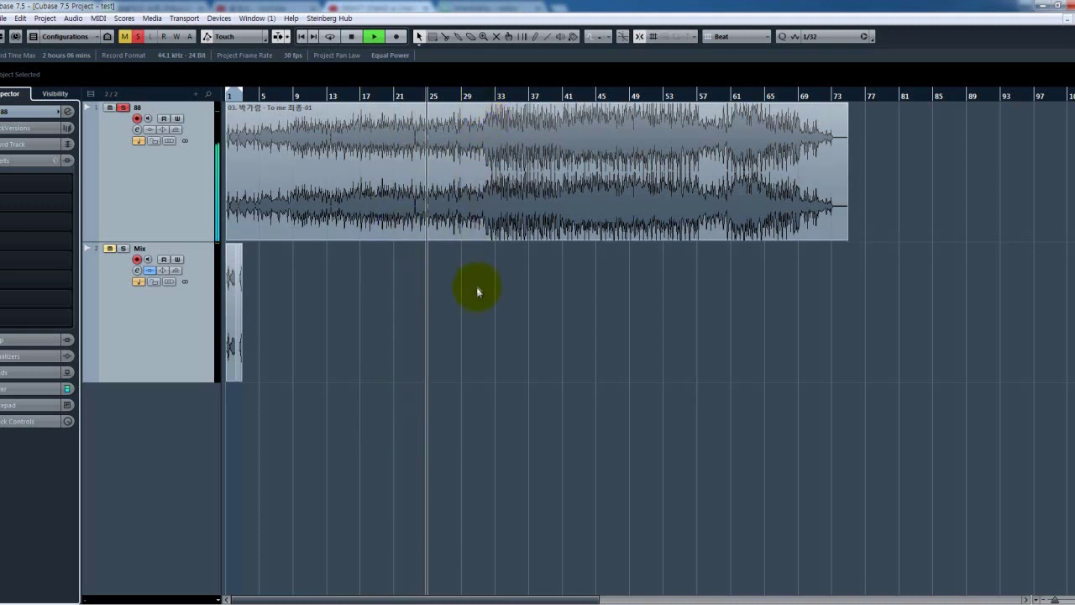
key(h)
key(h)
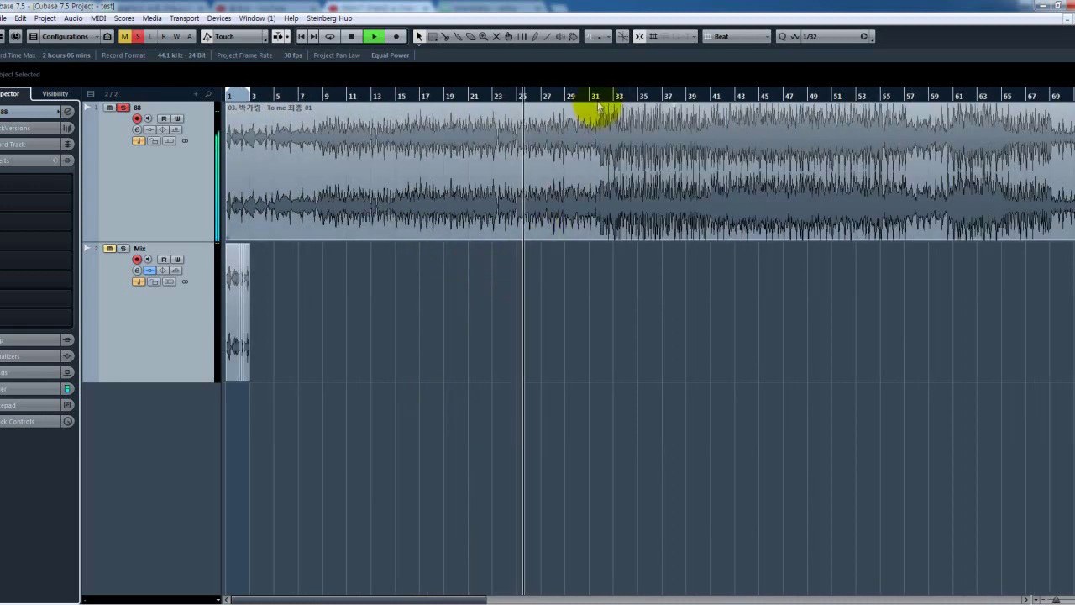
Examine the loud section of track 88 from about bar 31 to bar 37 during playback, then stop
key(g)
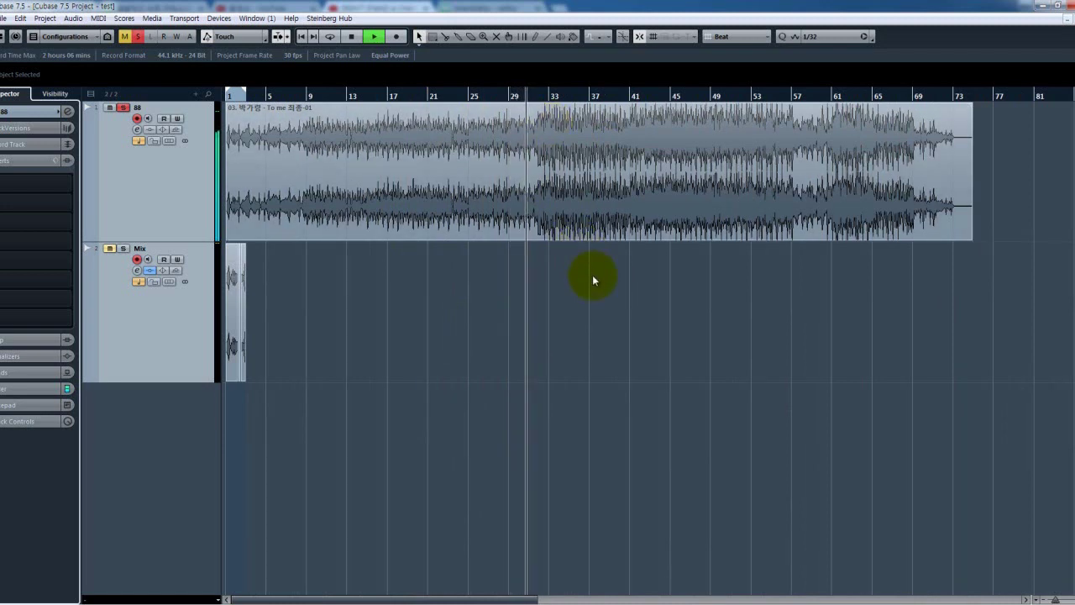
key(h)
key(h)
key(h)
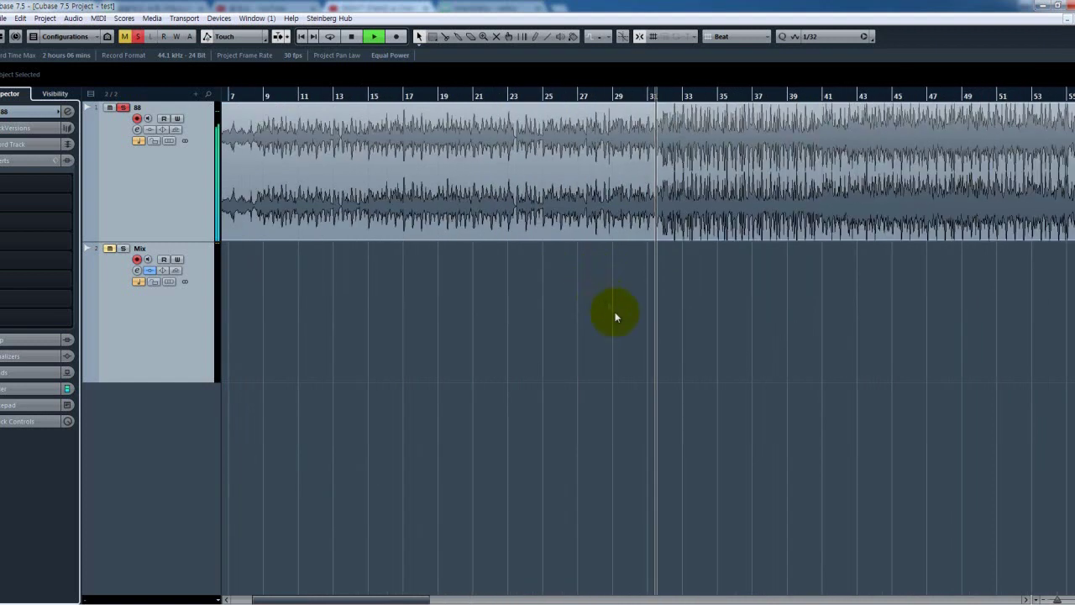
key(h)
key(h)
key(h)
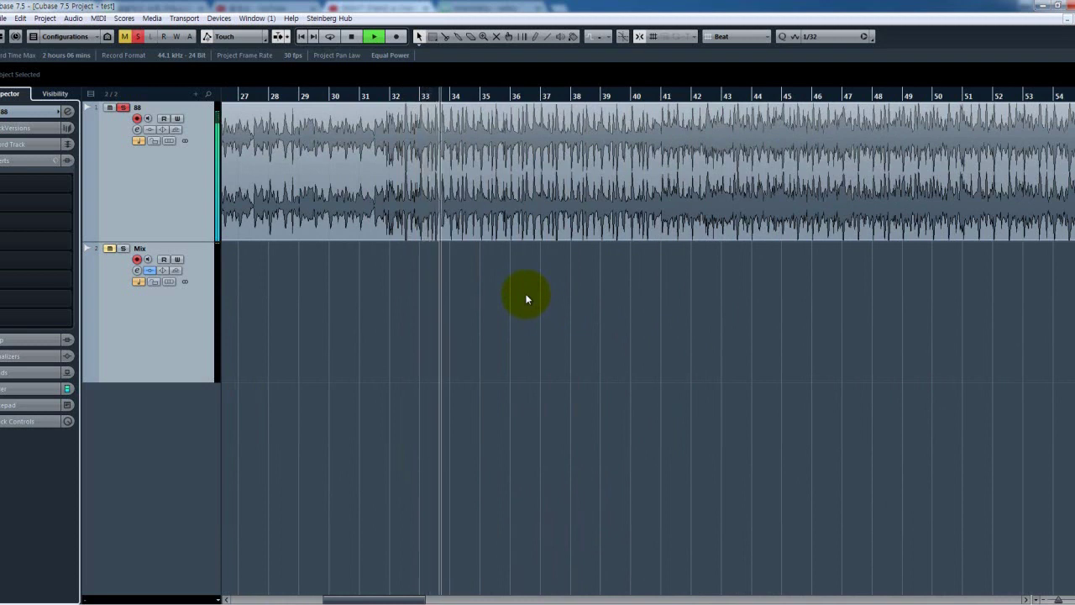
key(g)
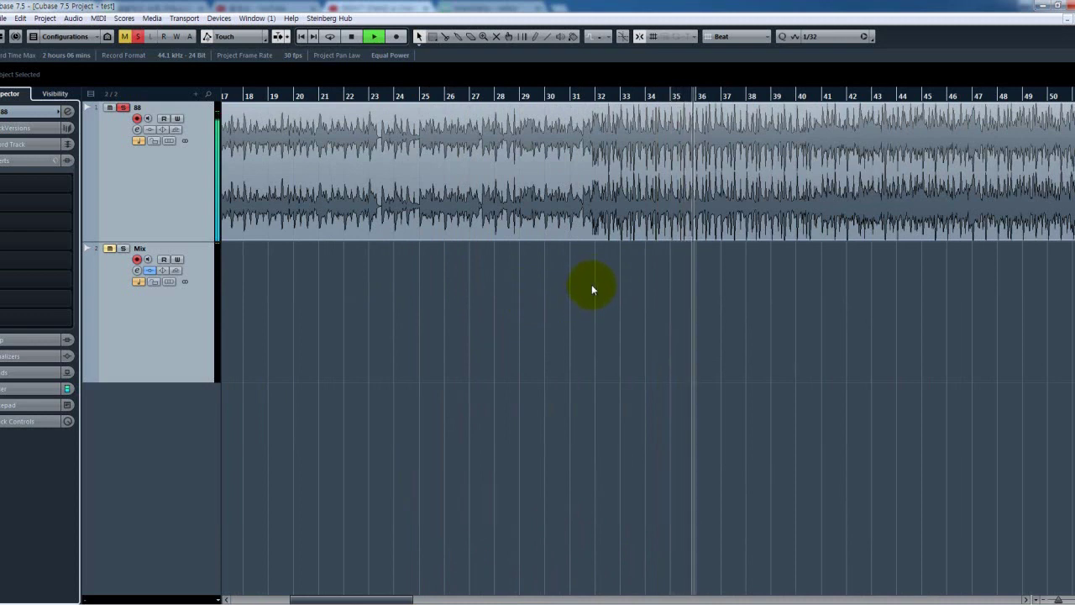
key(g)
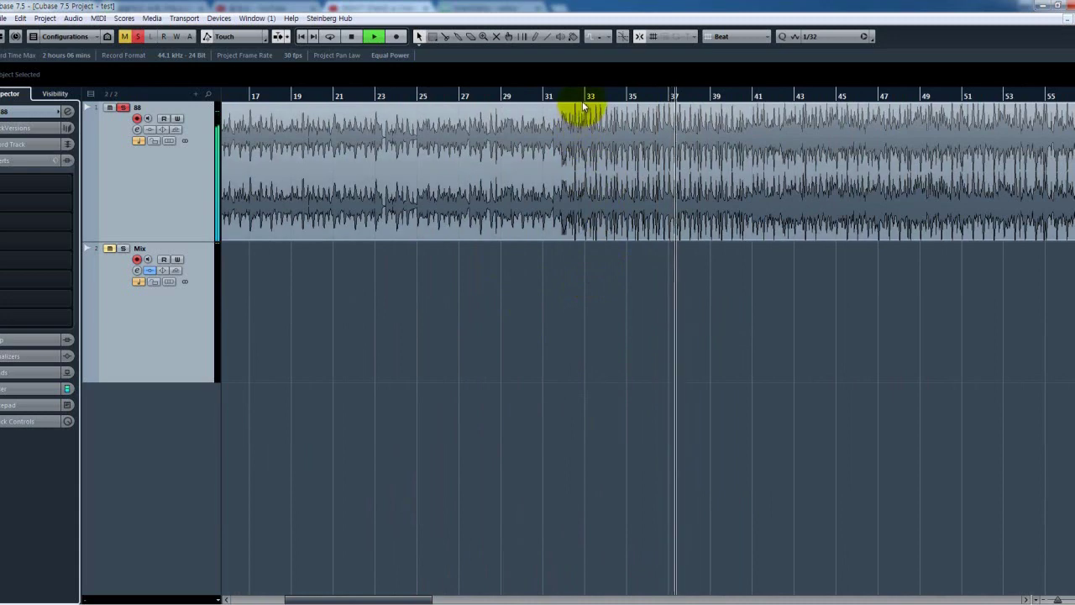
key(space)
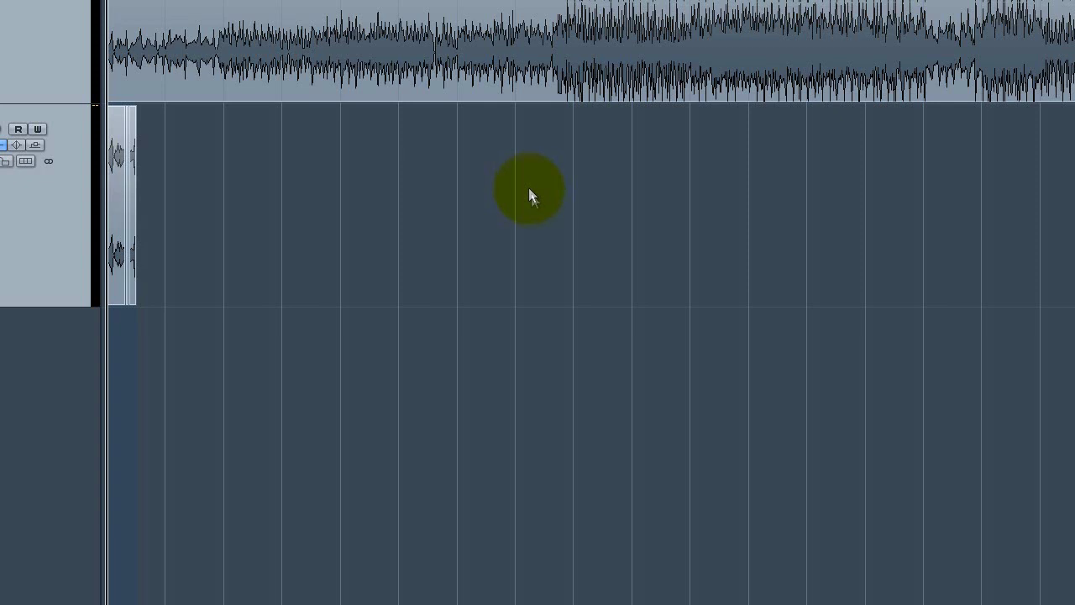
click(504, 42)
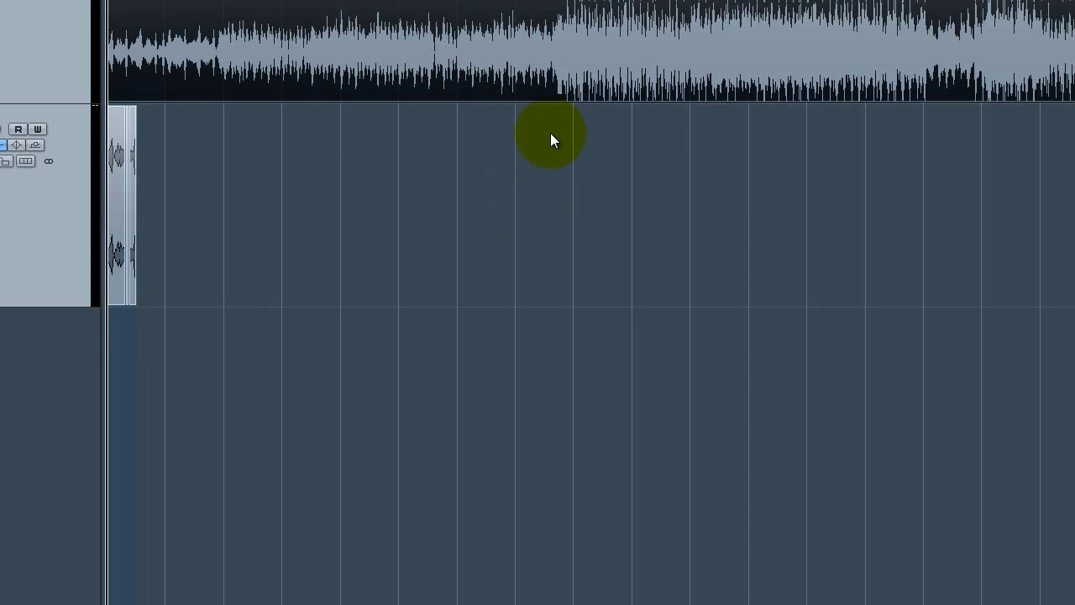
click(605, 170)
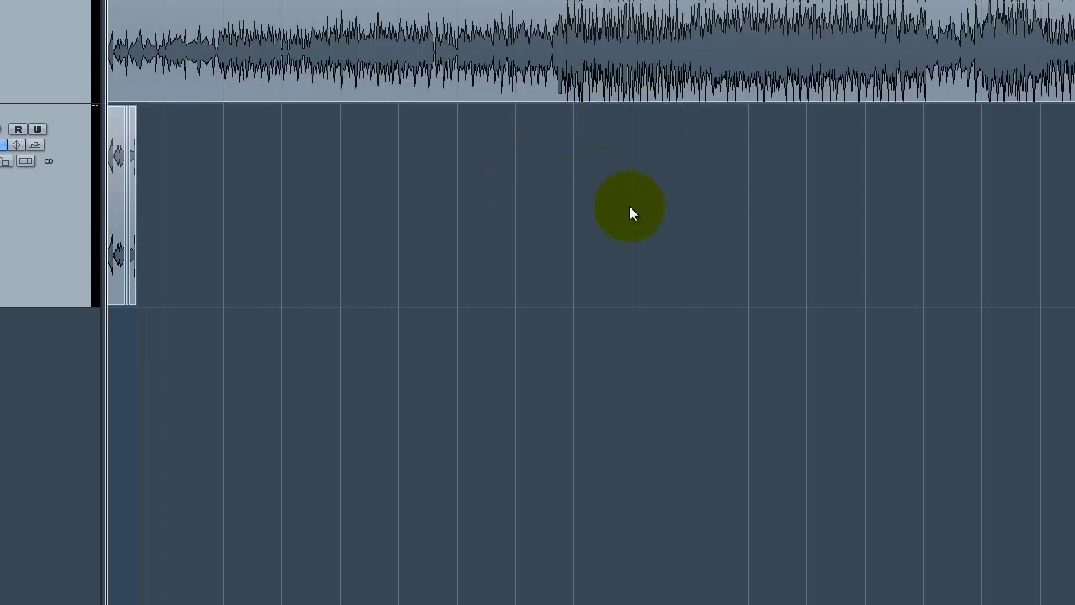
key(ctrl+a)
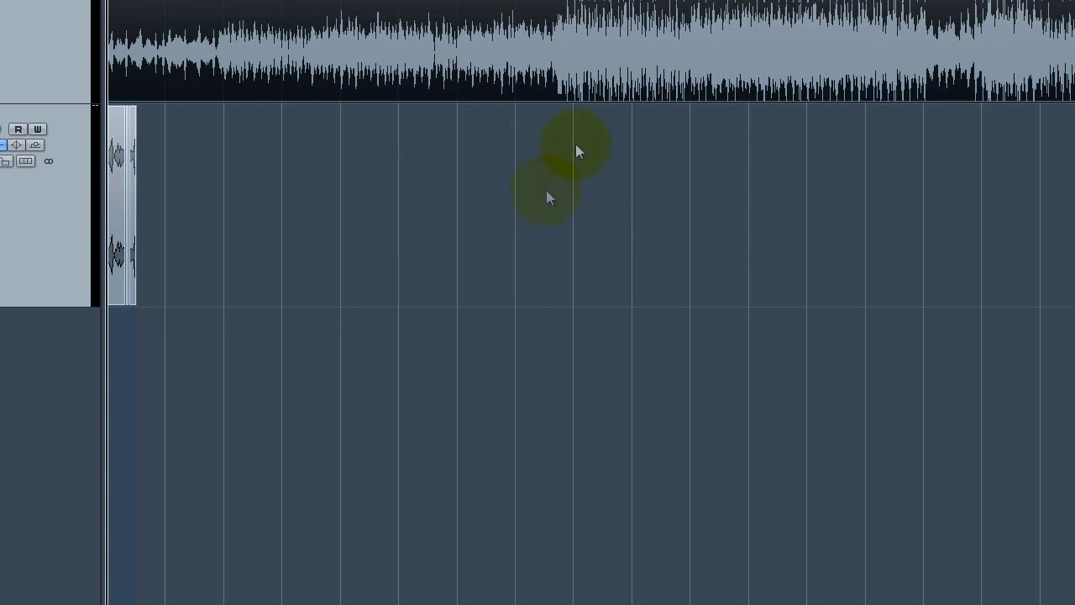
click(634, 172)
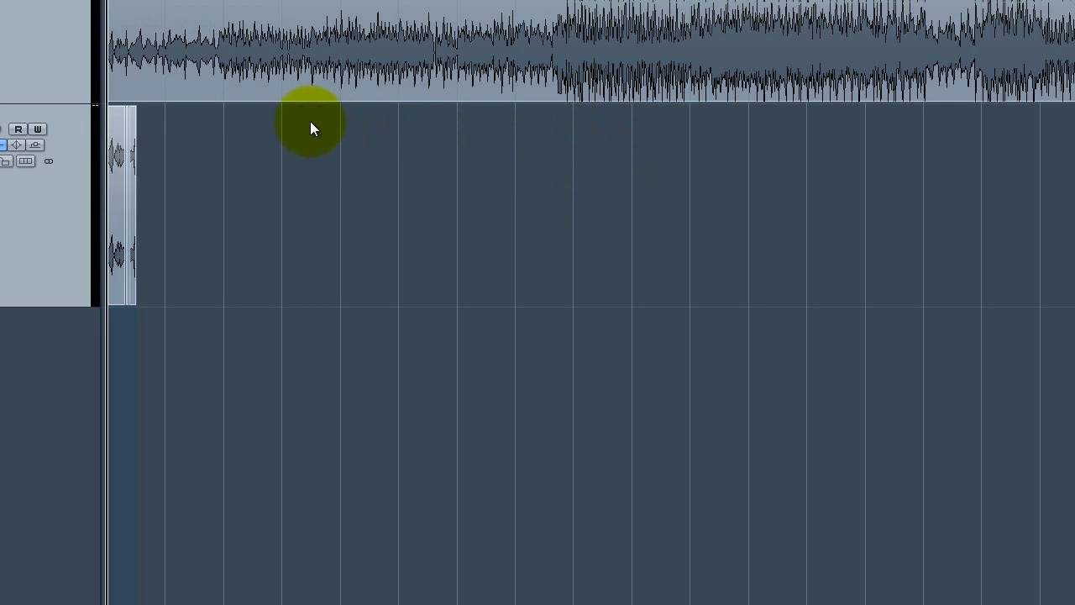
Play the opening bars and switch the audible track to Mix to hear its edited version
key(h)
key(h)
key(h)
key(h)
key(h)
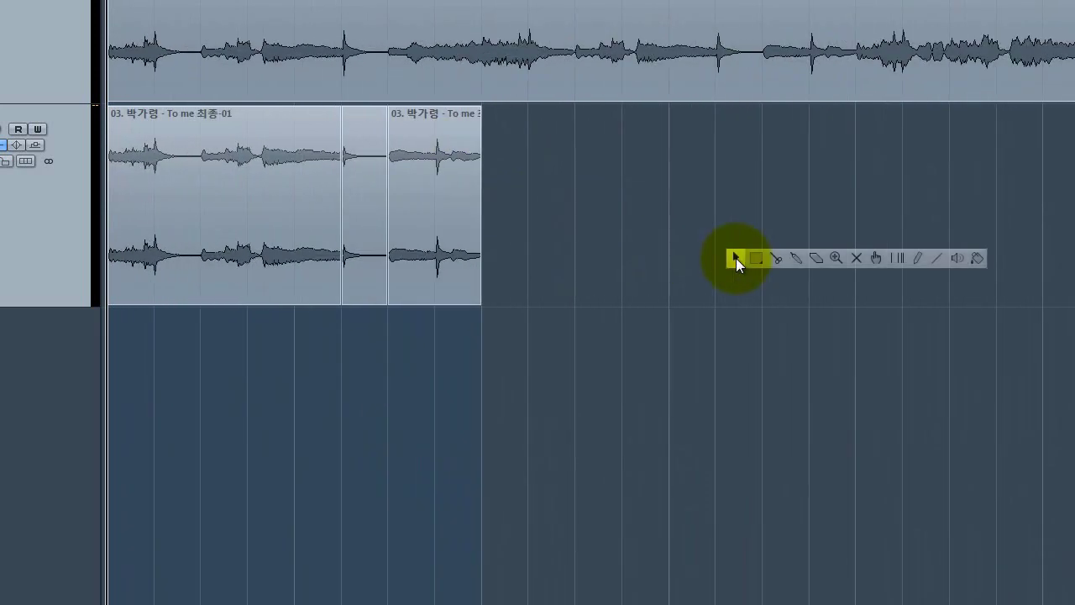
key(h)
key(h)
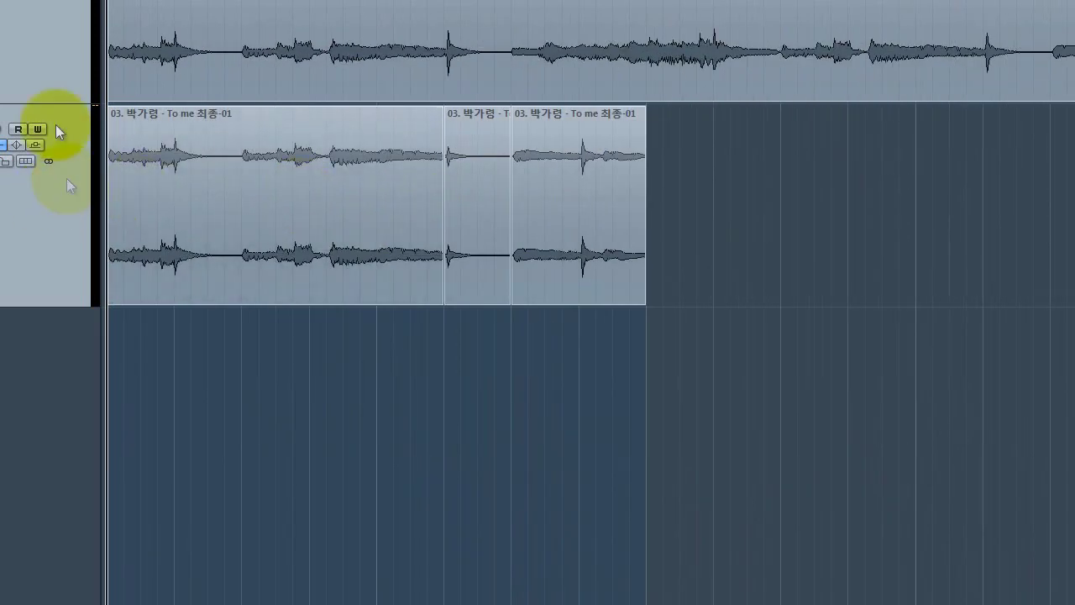
click(54, 76)
click(71, 205)
ctrl+click(73, 83)
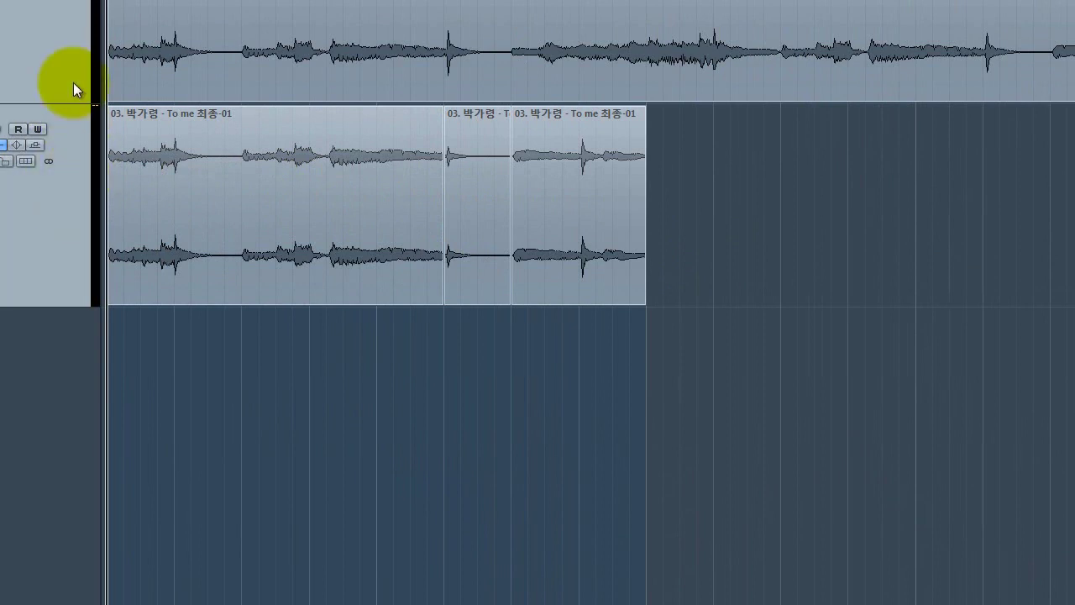
key(space)
click(73, 202)
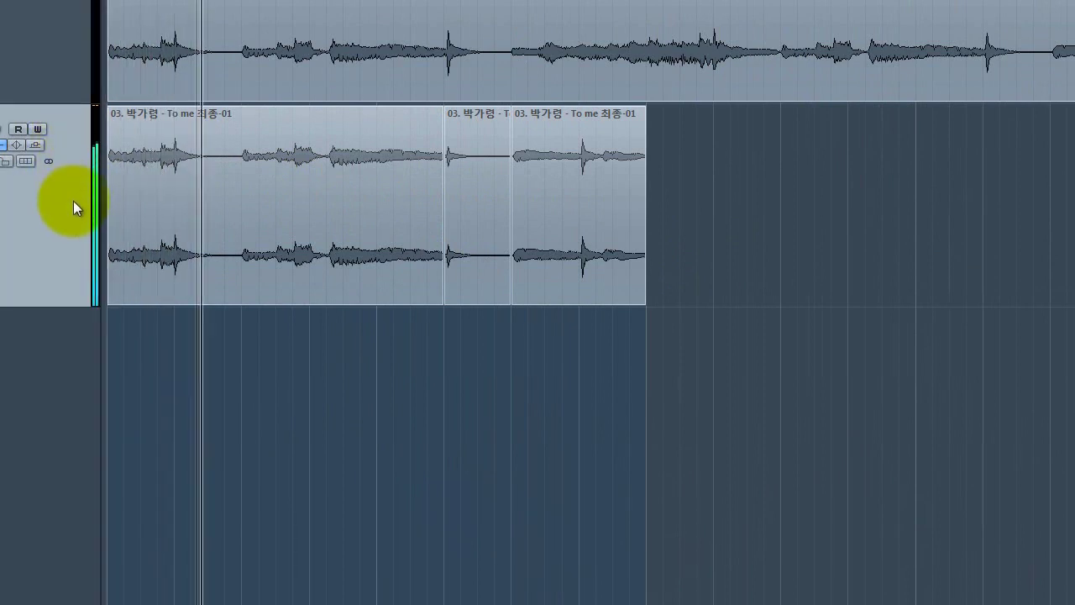
Stop the Mix track's playback and play the same opening bars from track 88 for comparison
key(g)
right_click(740, 285)
click(740, 284)
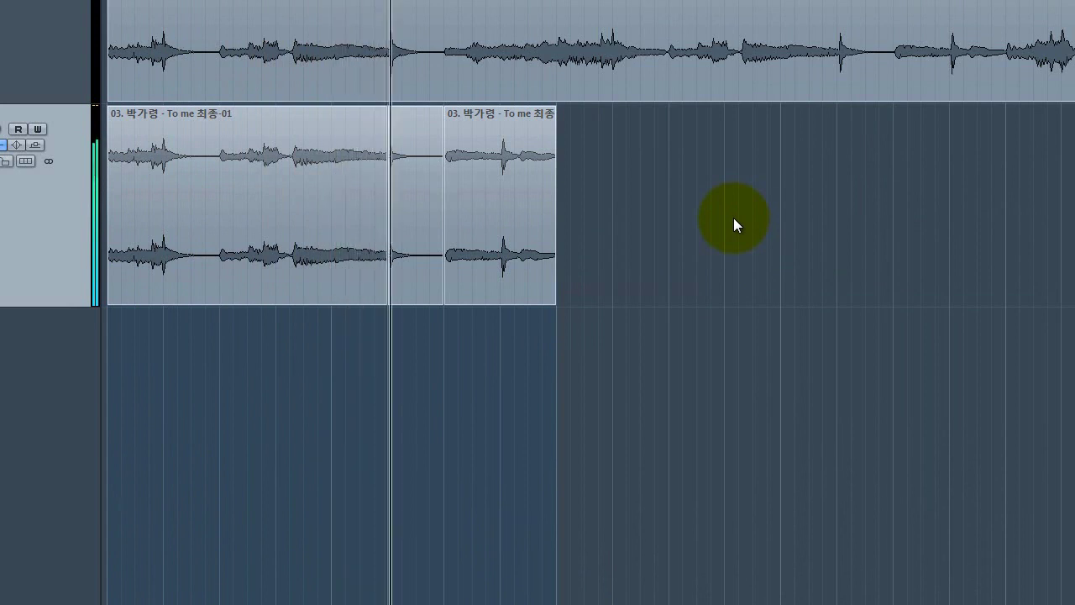
click(508, 198)
key(space)
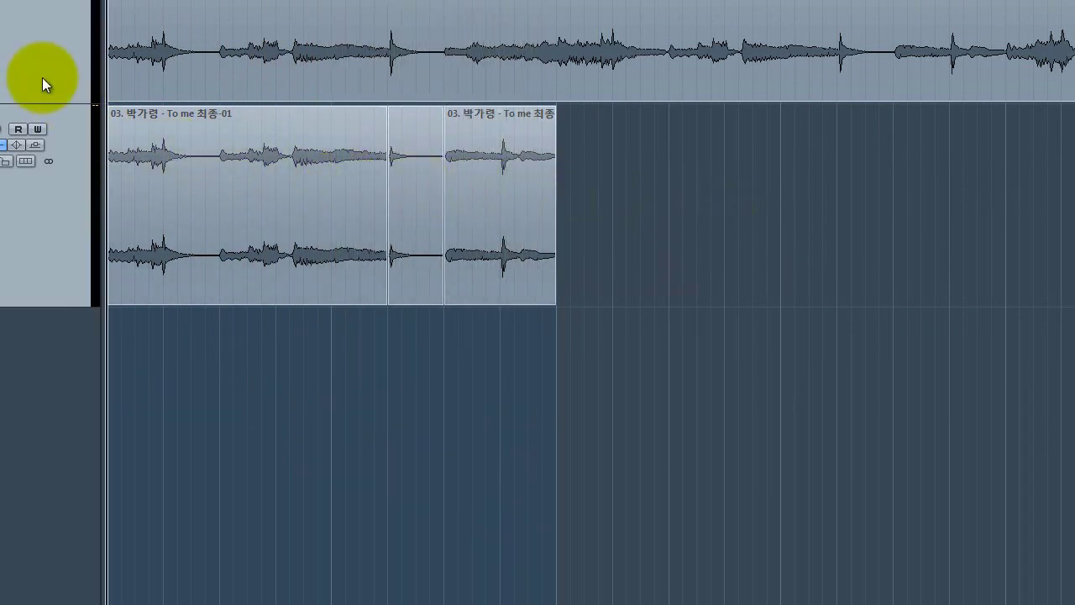
key(space)
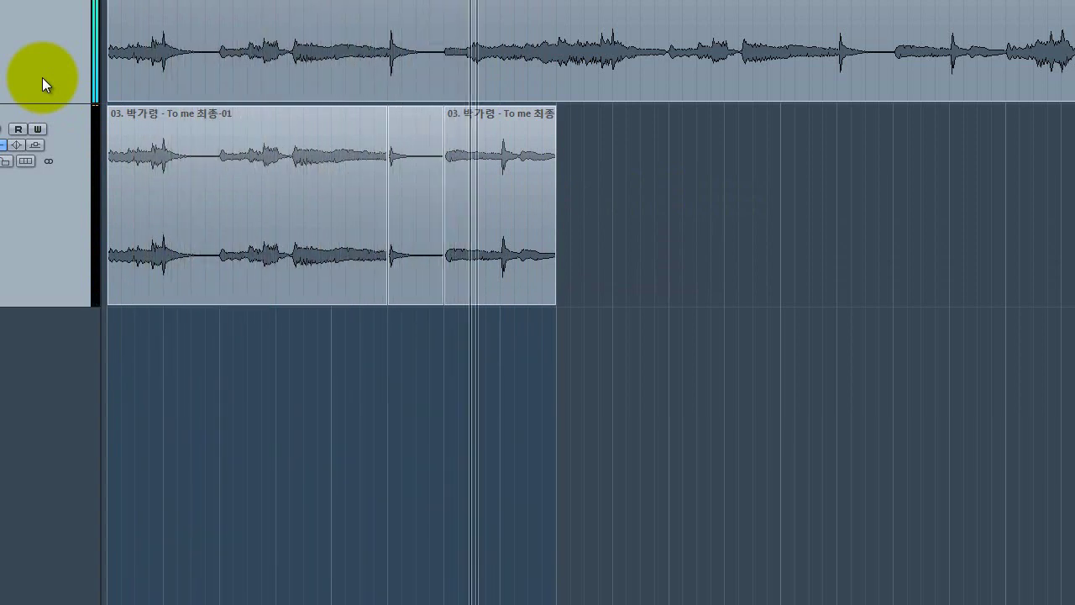
Split the song event on track 88 at 2.3.1.0 and at bar 3, and select the middle piece
click(472, 83)
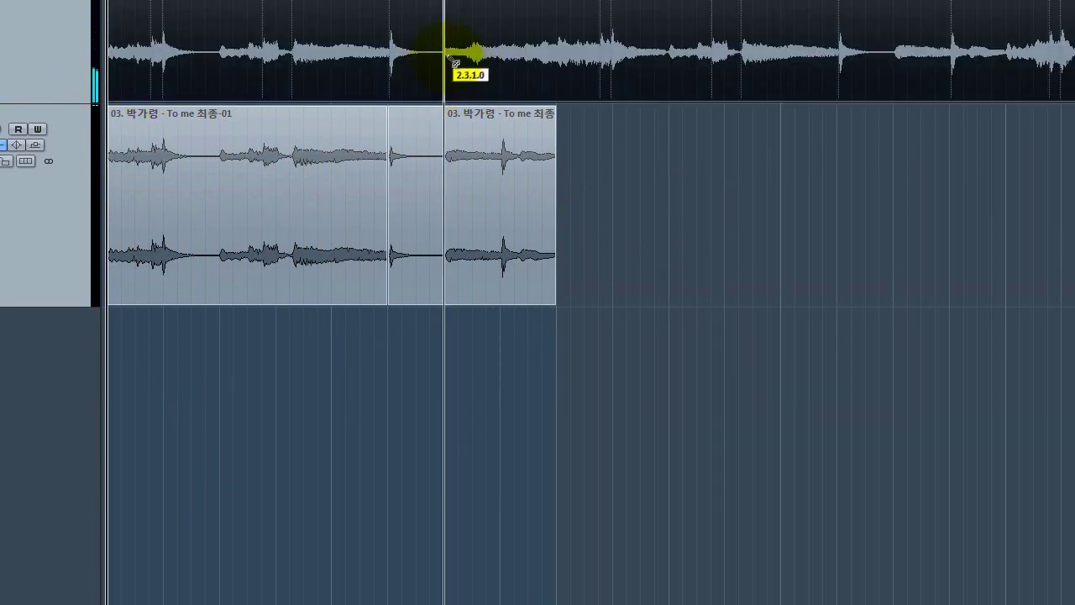
alt+click(456, 48)
alt+click(557, 48)
click(508, 18)
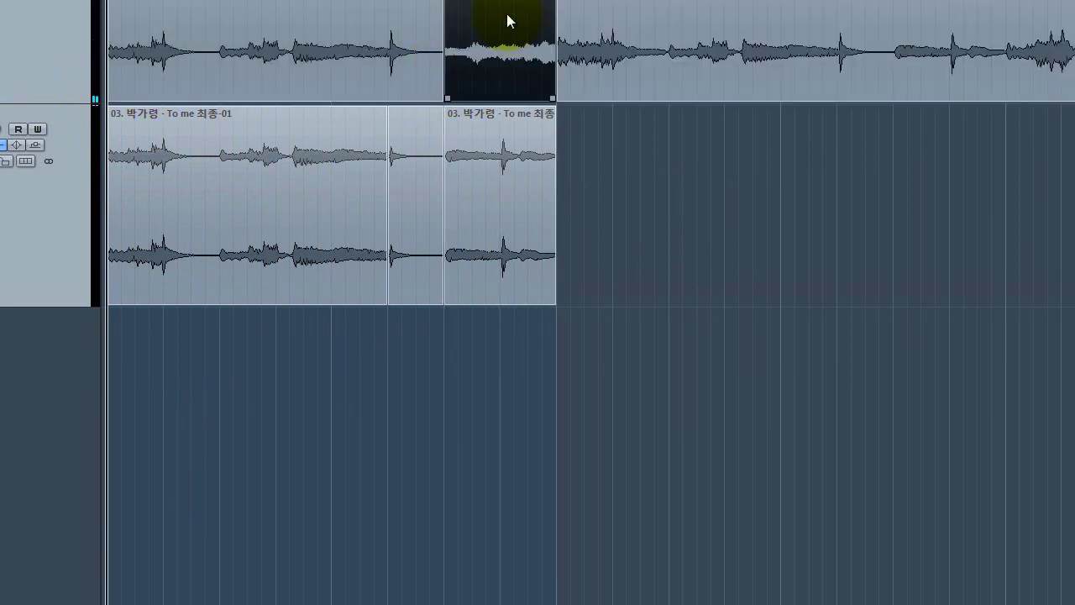
Compare the waveforms of track 88 and Mix between beat 2.2 and bar 3, focusing on the peak at 2.2
click(478, 153)
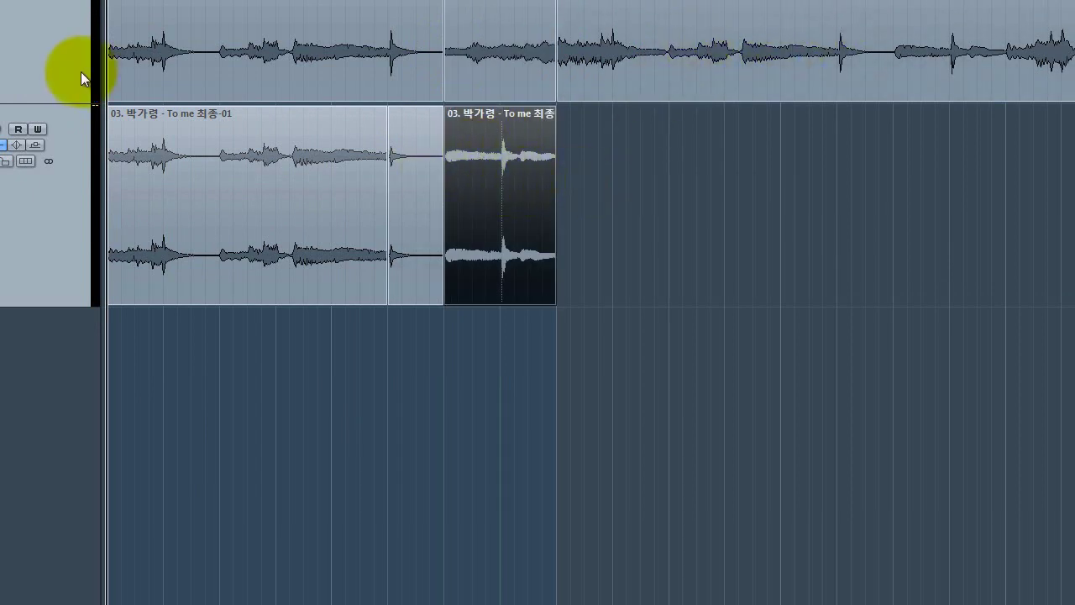
click(737, 290)
right_click(682, 262)
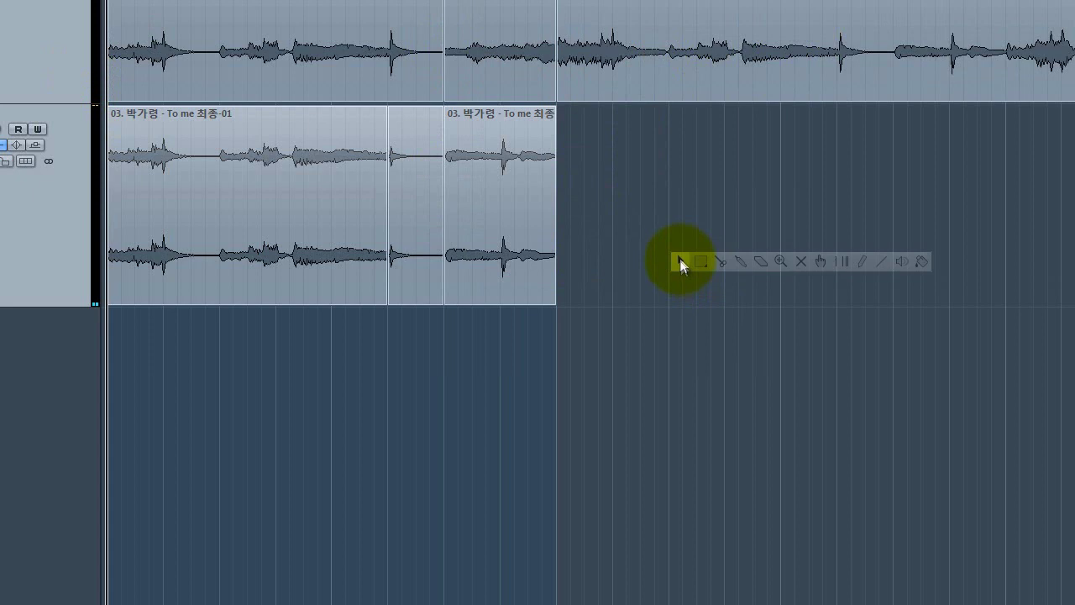
click(681, 261)
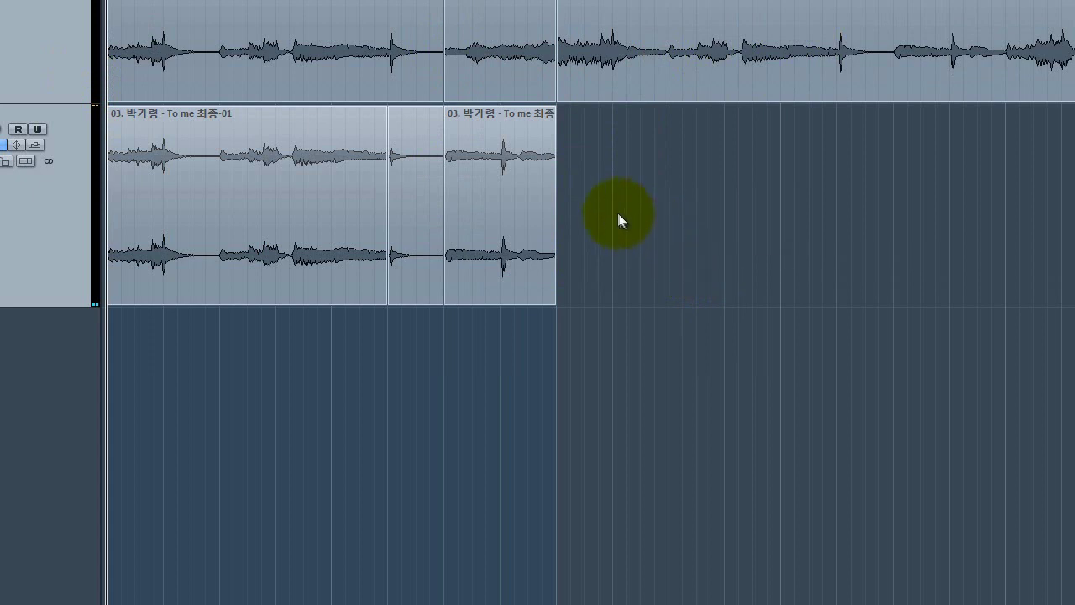
key(h)
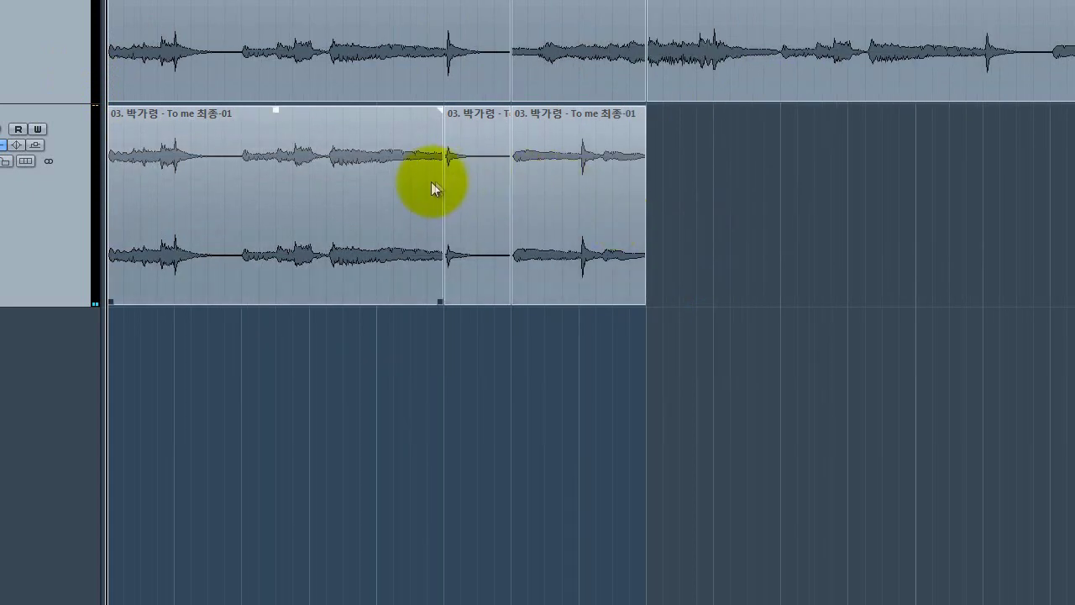
click(337, 182)
click(501, 442)
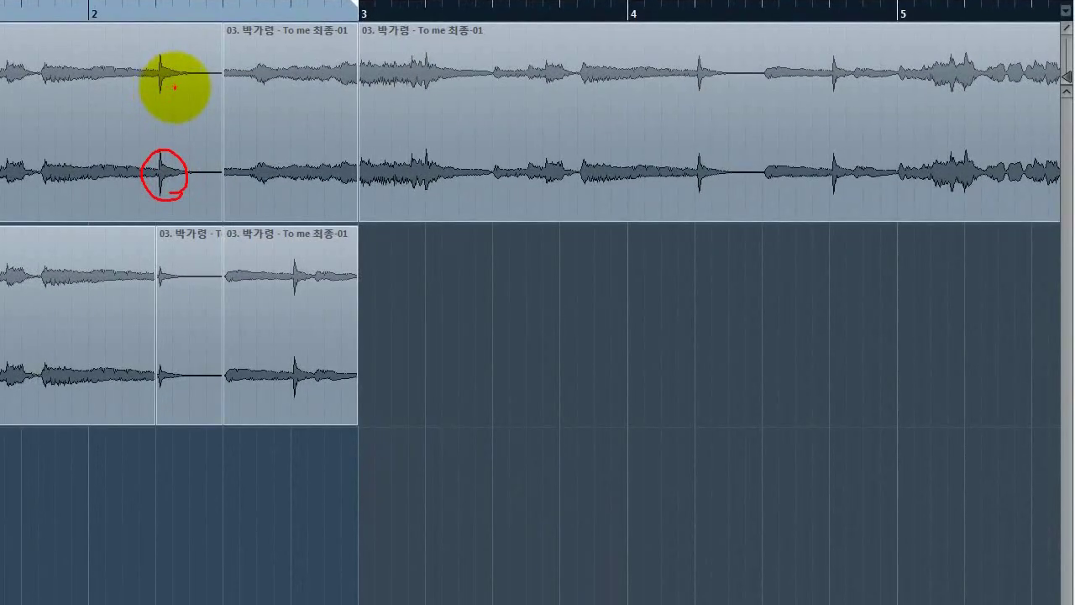
mouse_move(153, 88)
mouse_down()
mouse_move(159, 51)
mouse_move(177, 51)
mouse_move(186, 67)
mouse_move(173, 92)
mouse_up()
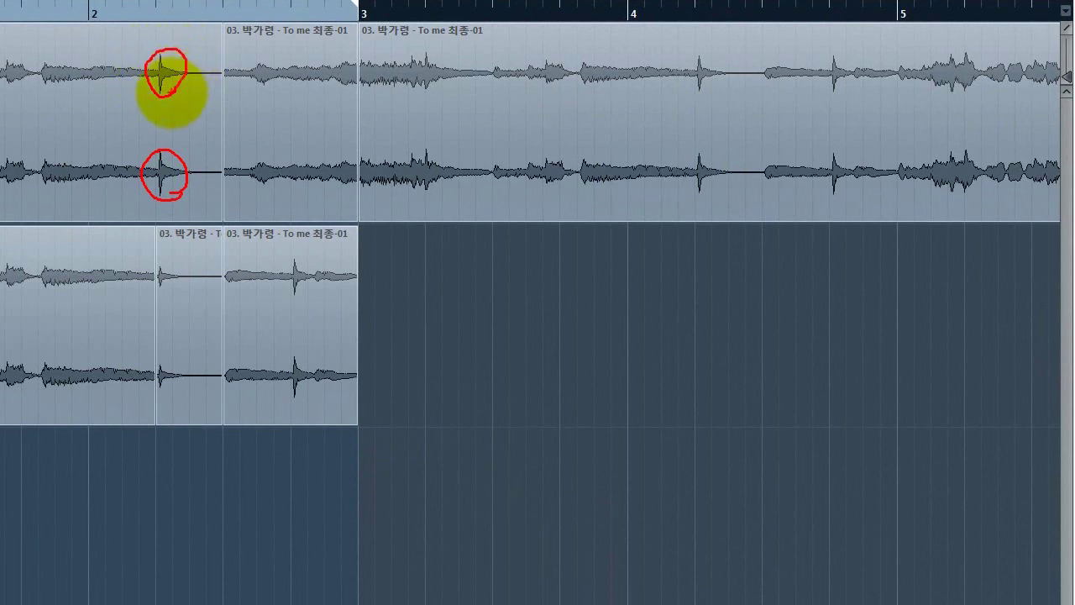
key(Escape)
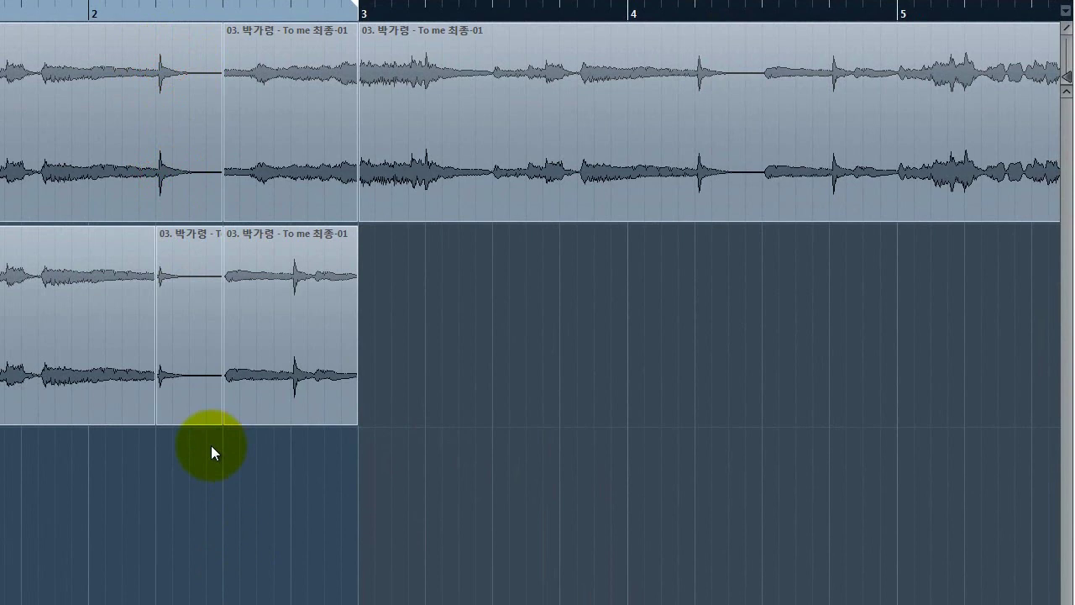
Select the short event from 2.2 to 2.3 on the Mix track and examine it alongside the surrounding bars
click(175, 387)
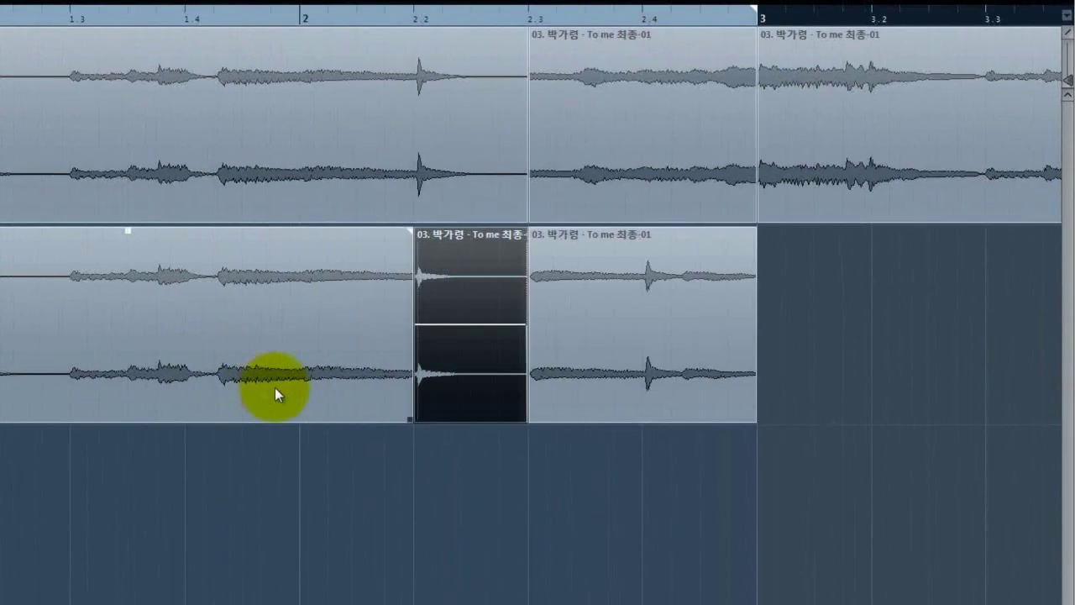
scroll(395, 277, right, 3)
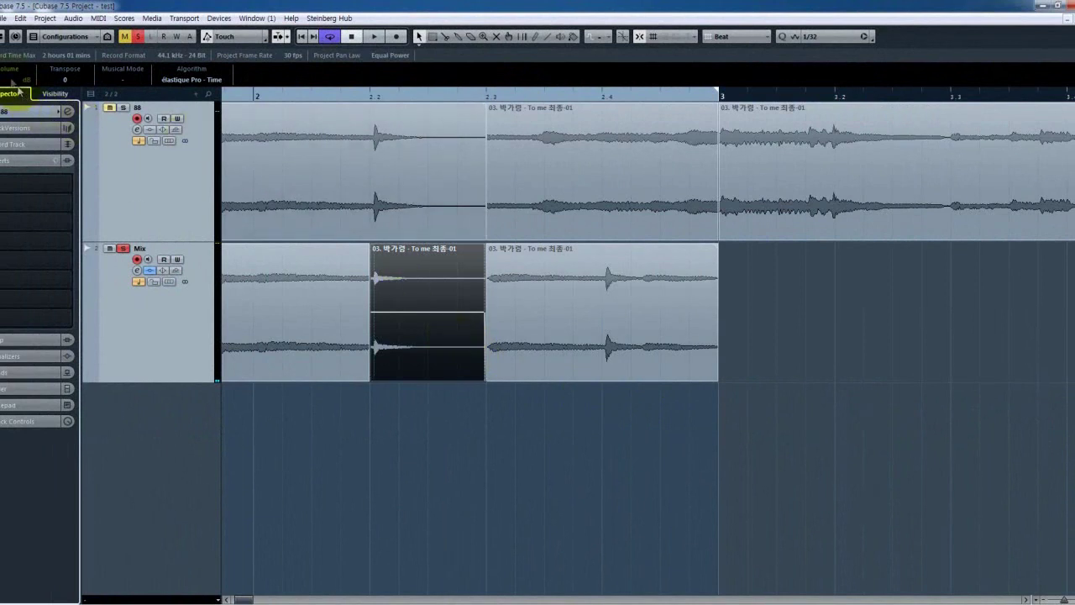
key(g)
key(g)
key(g)
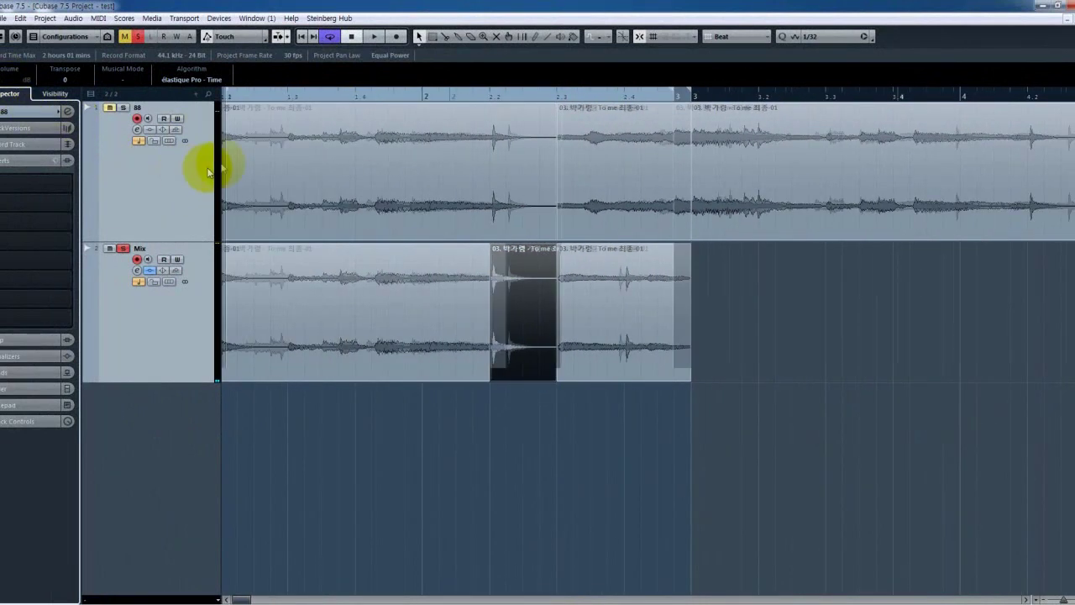
Play the Mix track from beat 1.3 with its inserts bypassed, and place the cursor at beat 2.2
click(338, 95)
click(96, 288)
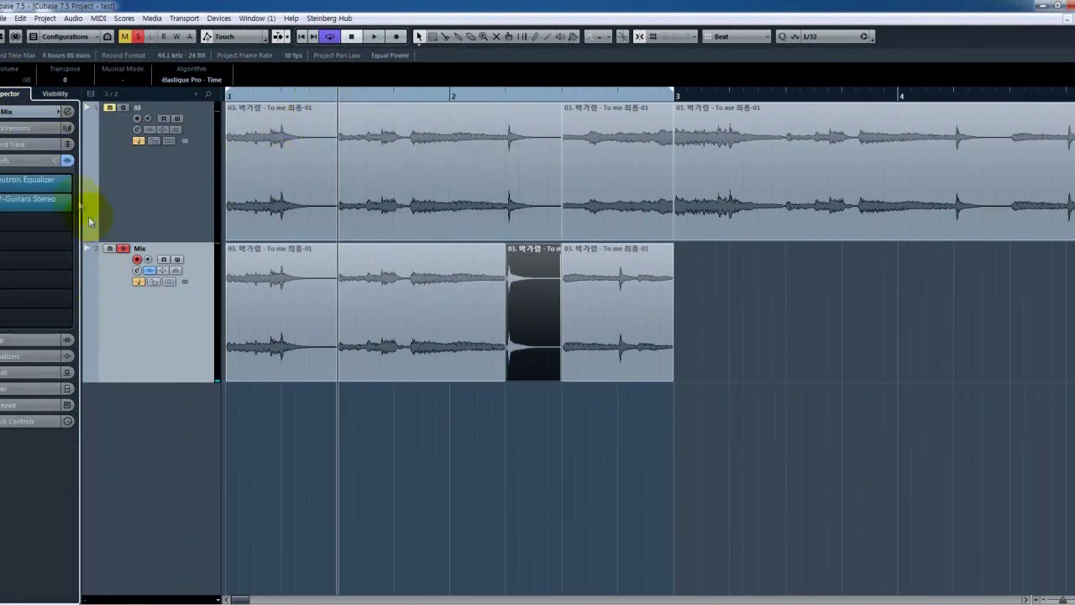
key(h)
key(space)
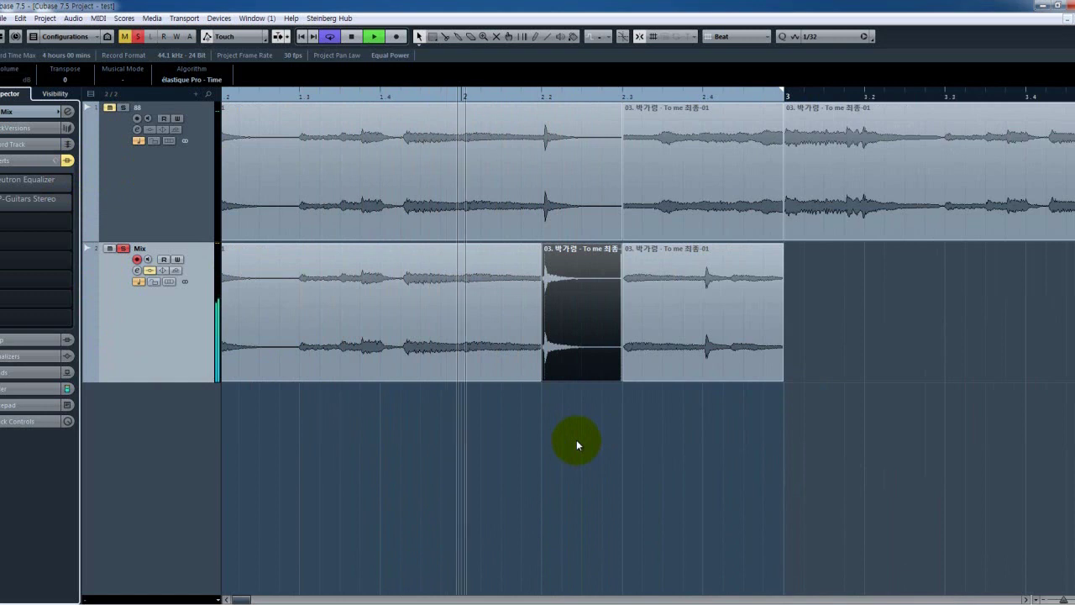
drag(540, 98, 592, 406)
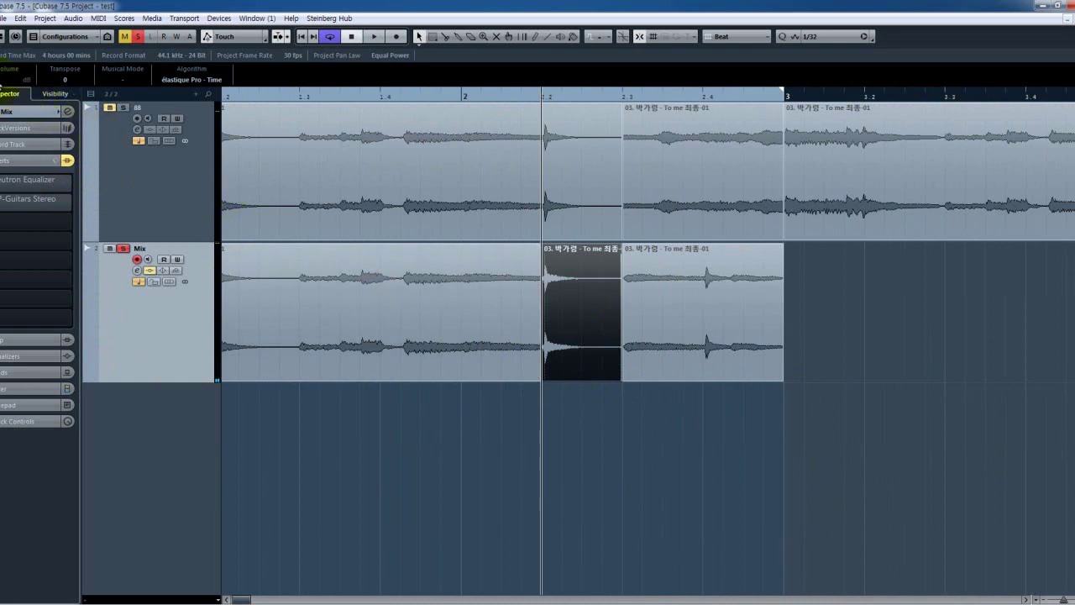
Lower the volume of the short Mix event between beats 2.2 and 2.3, and audition it from bar 2
drag(655, 429, 176, 300)
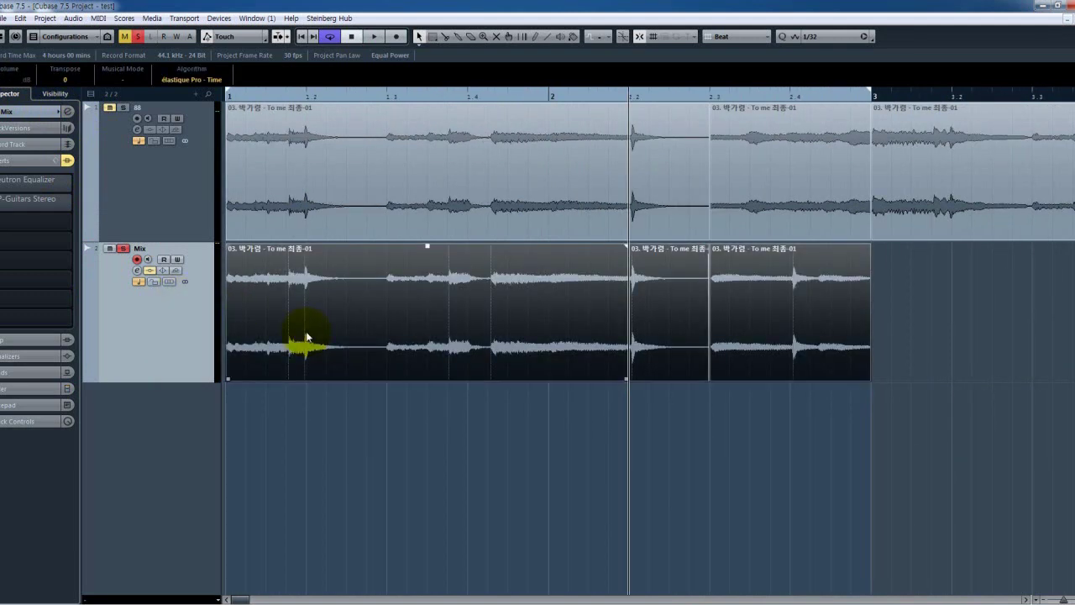
click(697, 406)
click(660, 344)
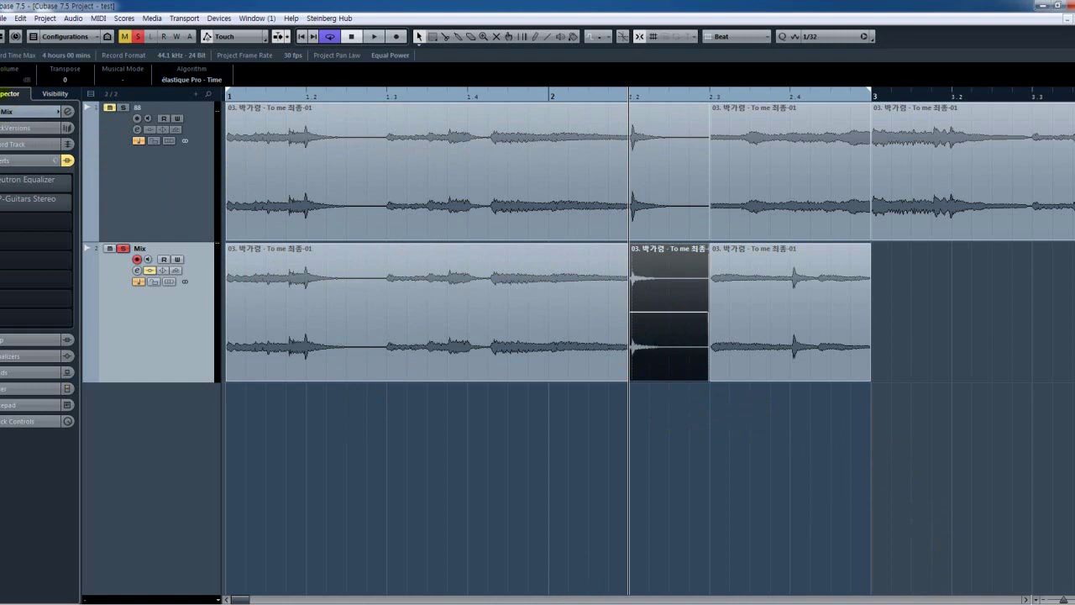
click(548, 95)
key(space)
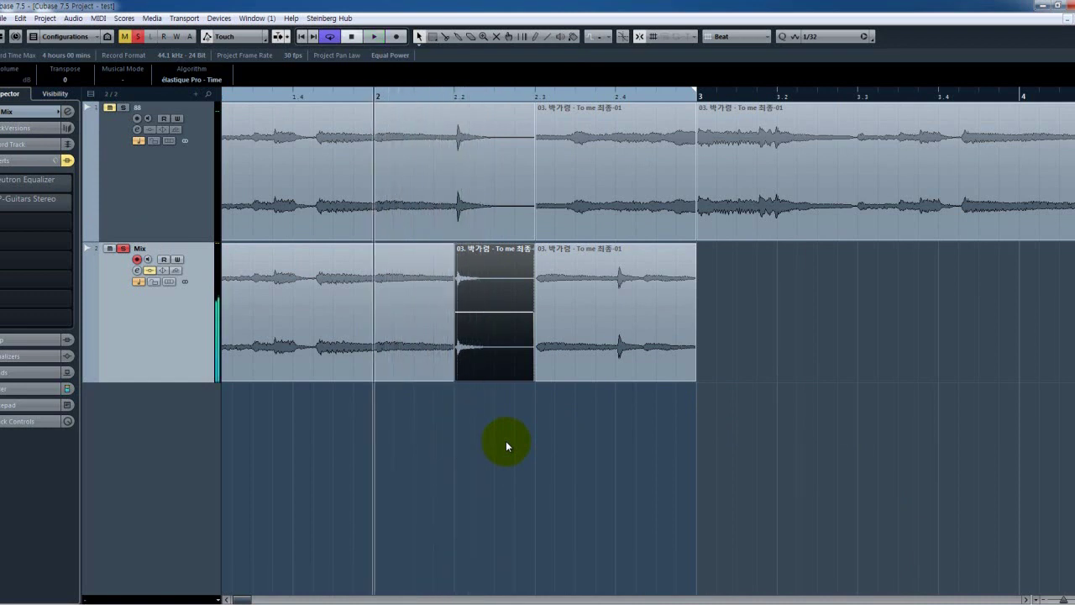
key(space)
key(g)
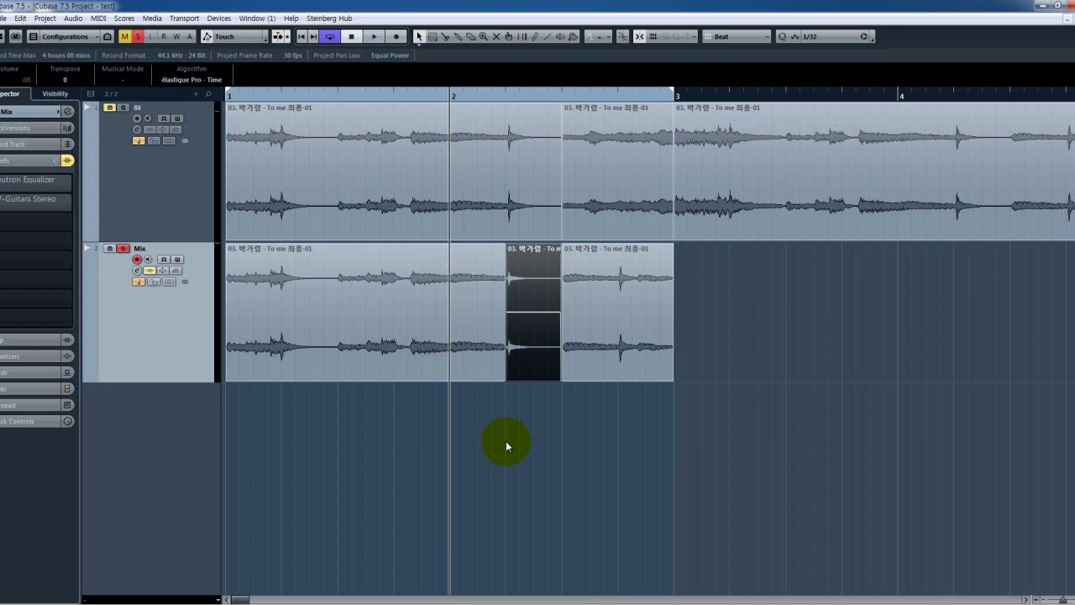
Split the Mix event that starts at beat 2.3 at beat 2.4, and inspect the new piece and the one from 2.2 to 2.3
click(636, 365)
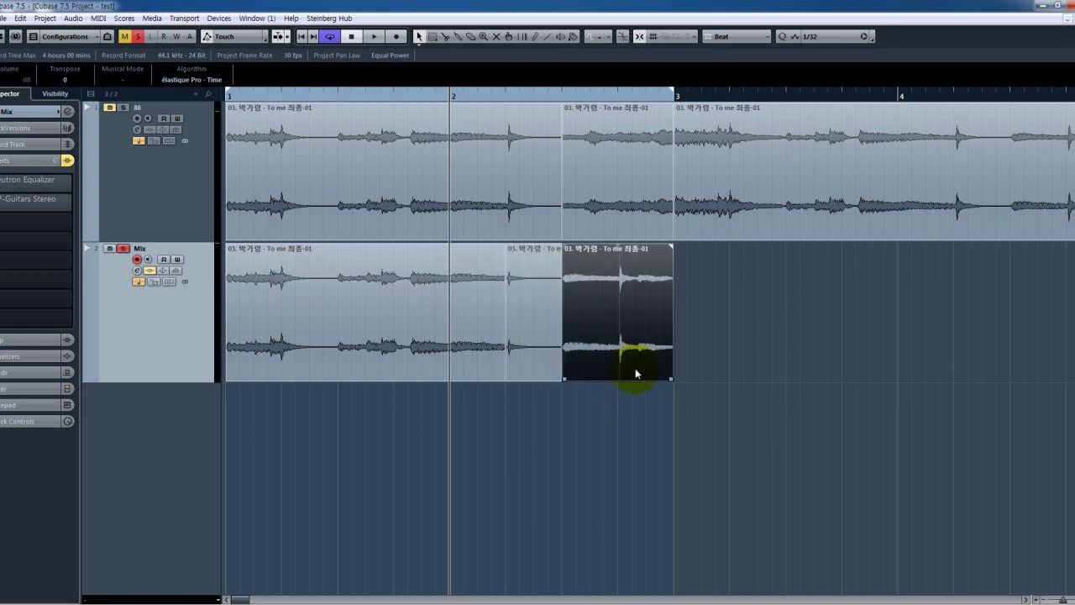
alt+click(620, 340)
click(647, 351)
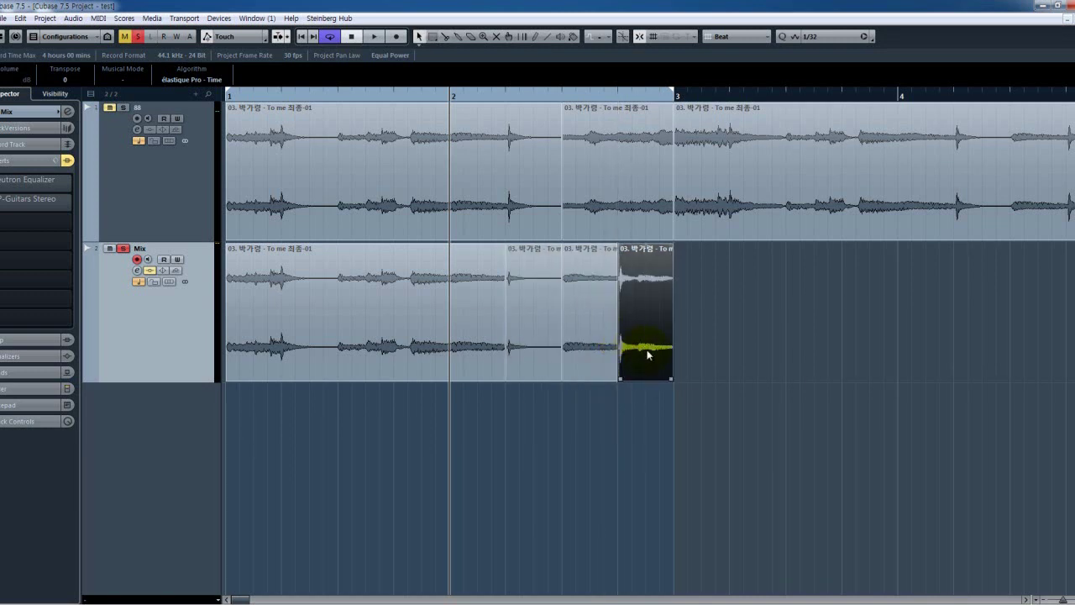
drag(646, 350, 645, 418)
click(547, 350)
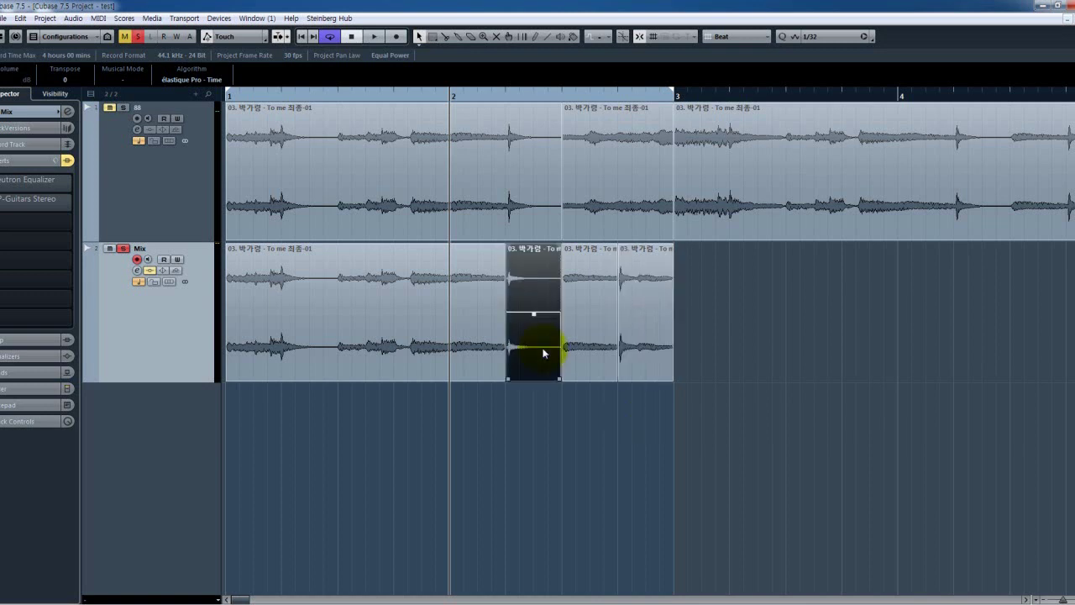
Split the first Mix event at beats 1.2 and 1.3, and select that piece together with the one starting at 2.4
click(630, 325)
drag(629, 326, 328, 305)
shift+click(647, 325)
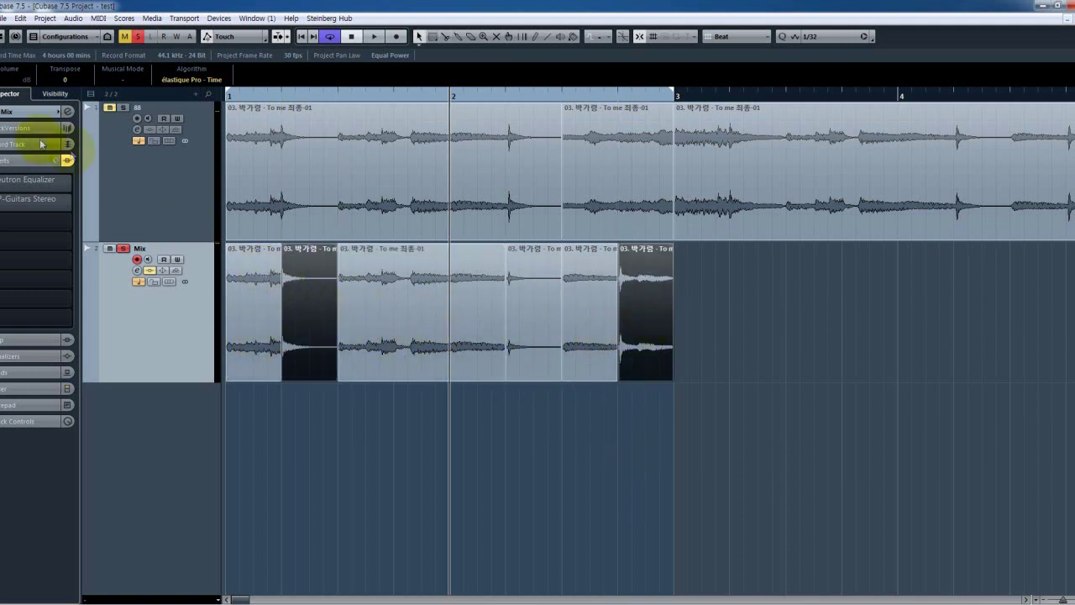
Lower the volume of the two selected Mix pieces, and review the track's three lowered pieces with playback
key(space)
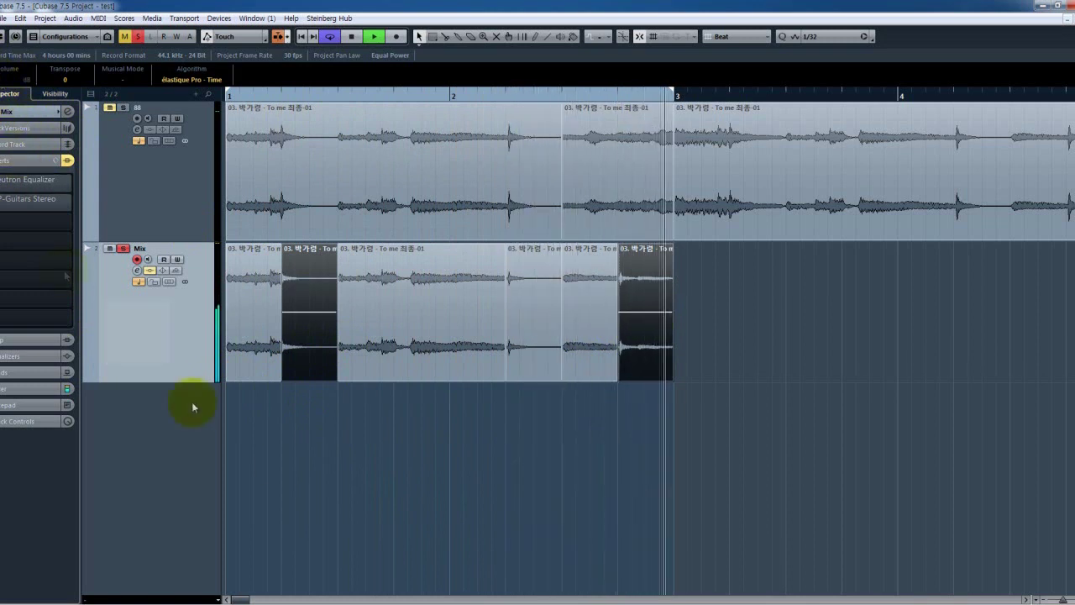
click(431, 434)
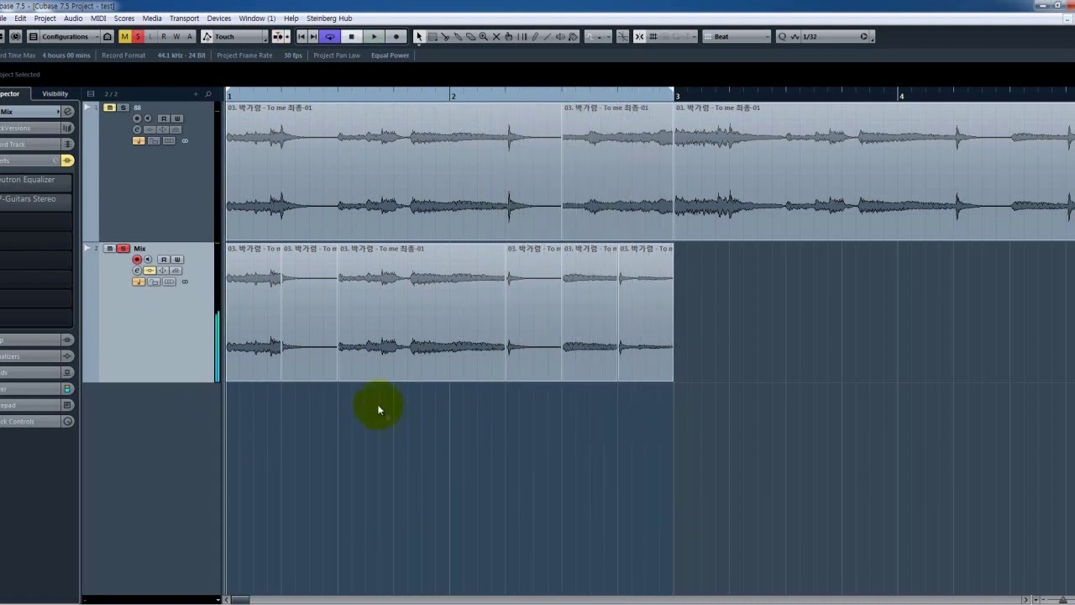
click(324, 363)
ctrl+click(533, 354)
ctrl+click(633, 362)
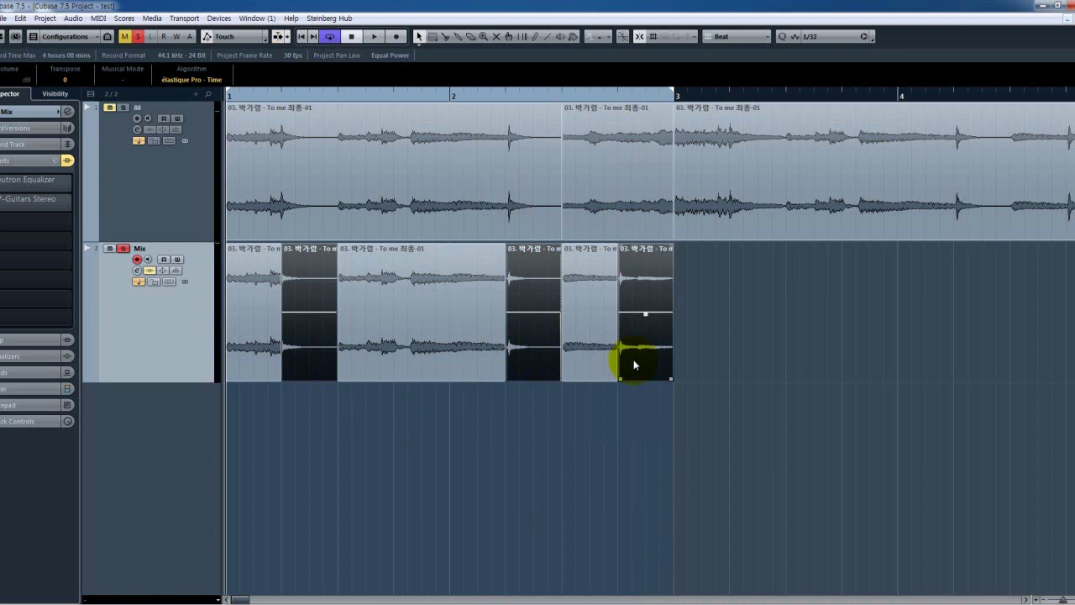
click(749, 388)
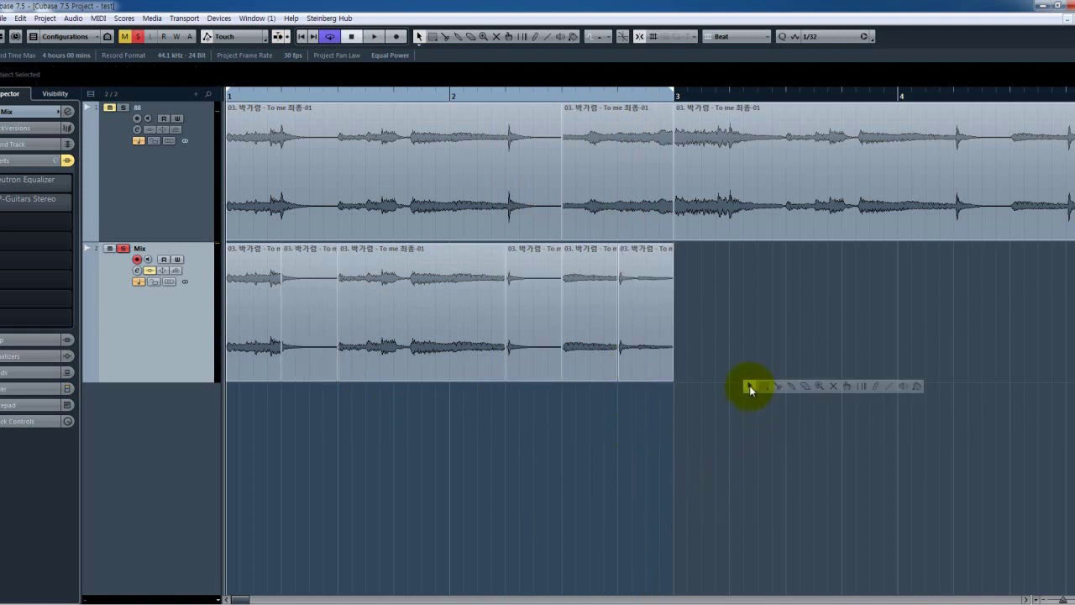
Open the Mix track's Neutron Equalizer, move its window clear of the events, and play the opening bars through it
click(34, 179)
drag(361, 145, 464, 136)
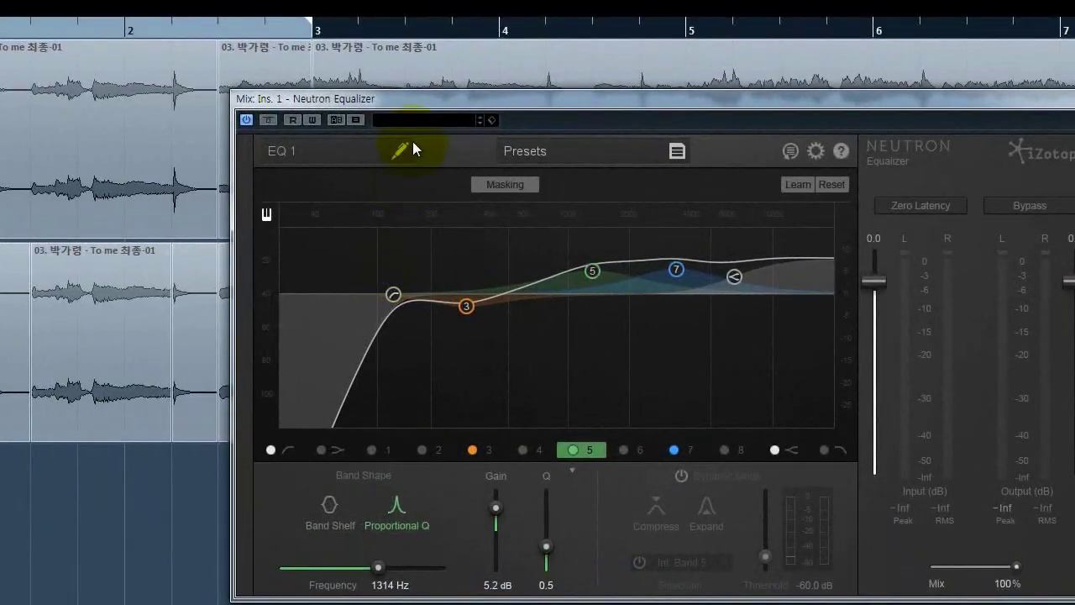
drag(412, 98, 303, 57)
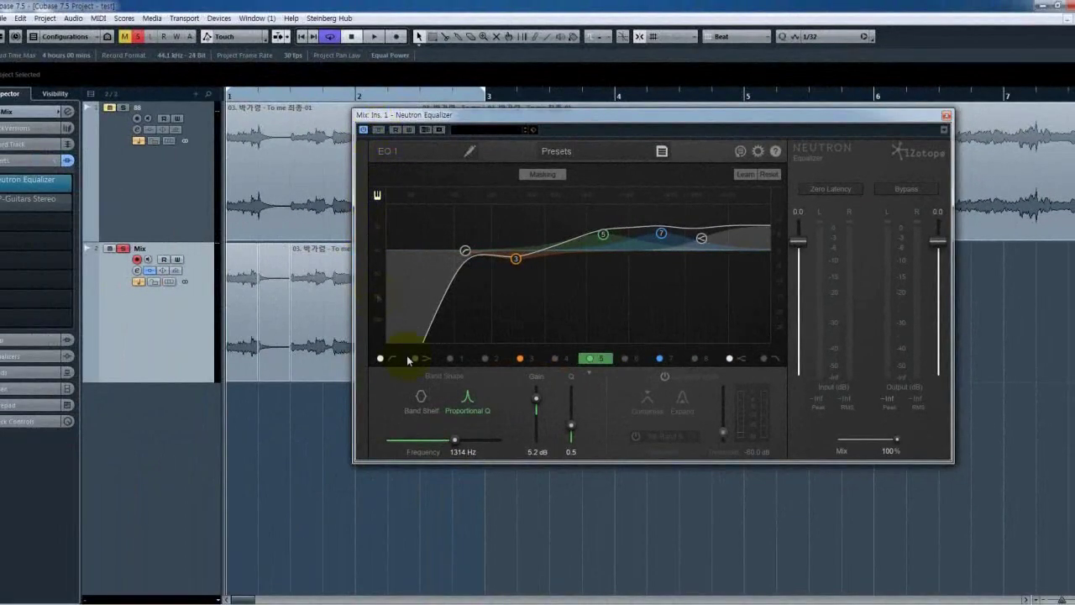
key(space)
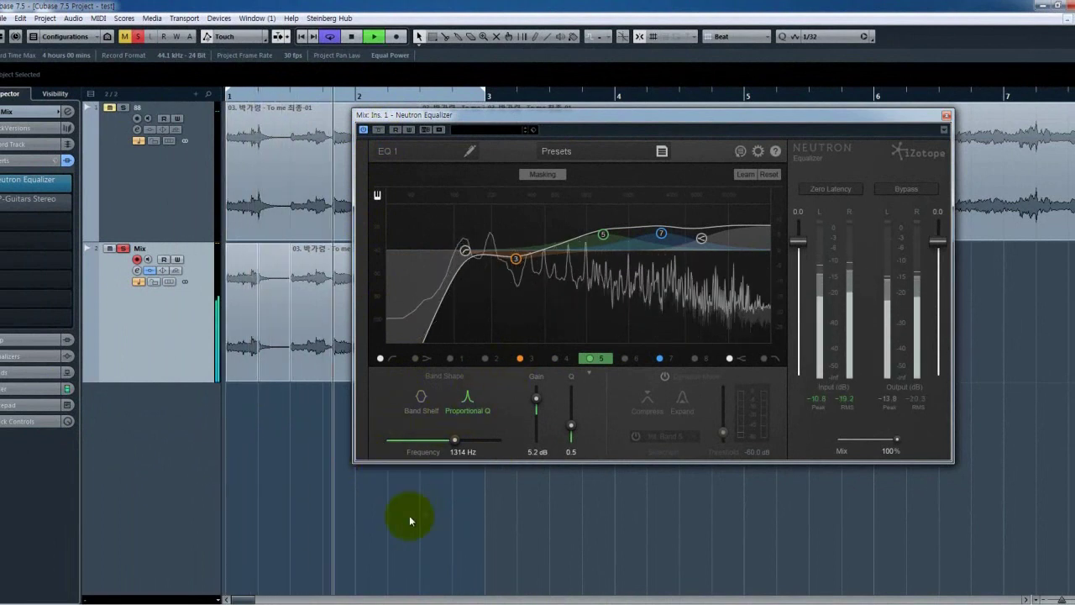
drag(552, 118, 650, 111)
key(g)
key(space)
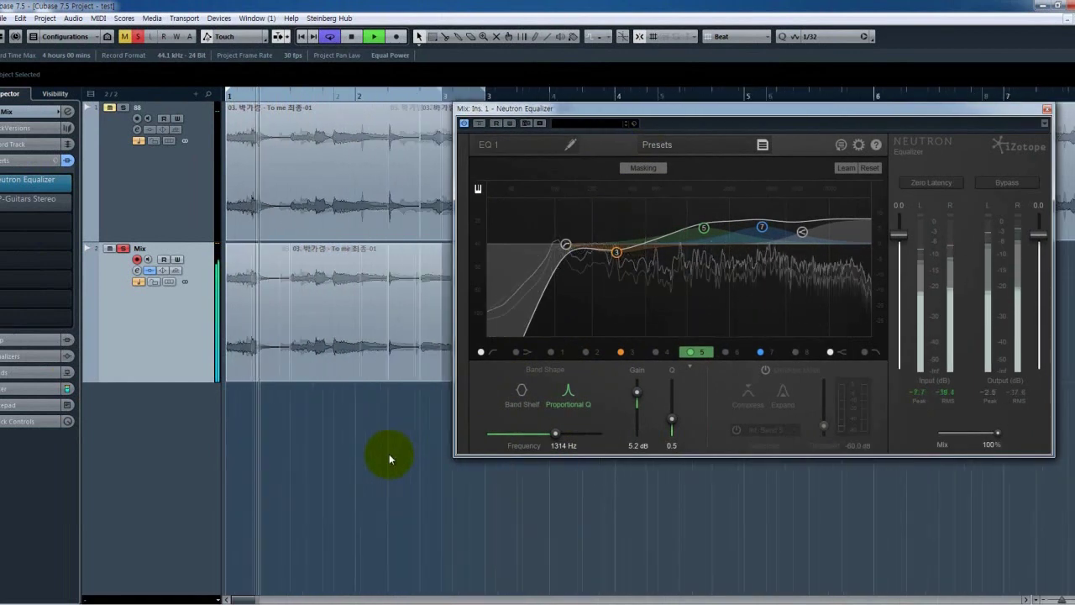
Select the Mix pieces at 1.2 and 2.4, and compare the playback with the Neutron Equalizer bypassed and re-enabled
drag(287, 358, 427, 353)
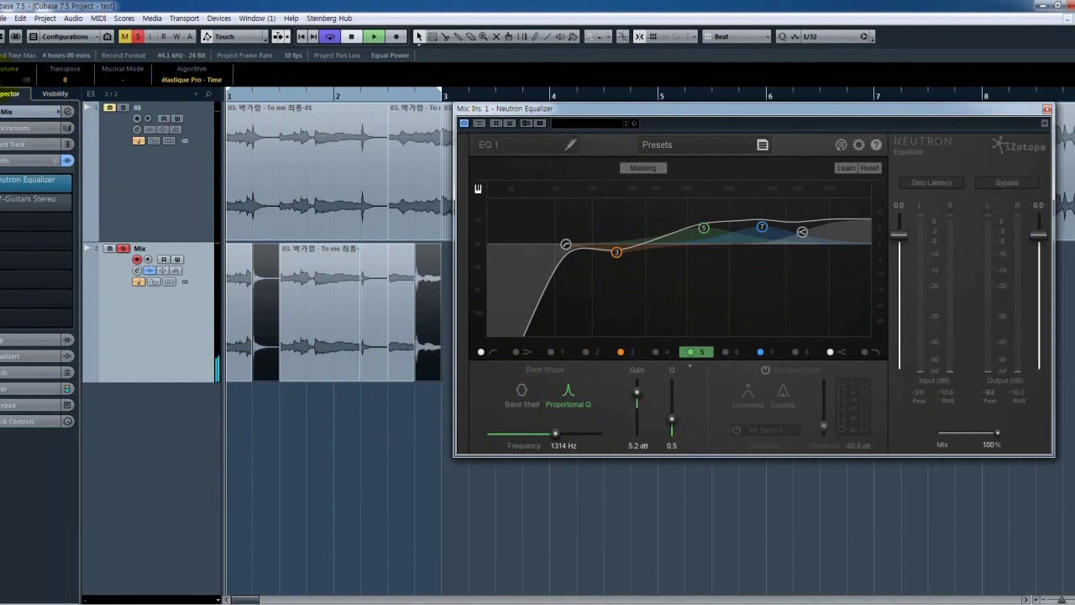
key(space)
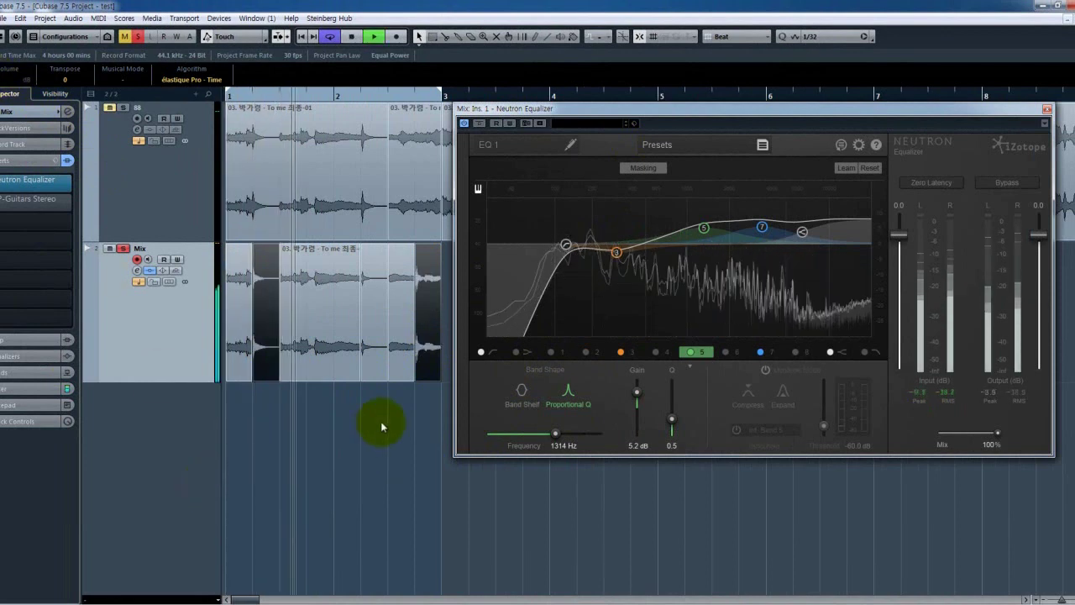
click(478, 122)
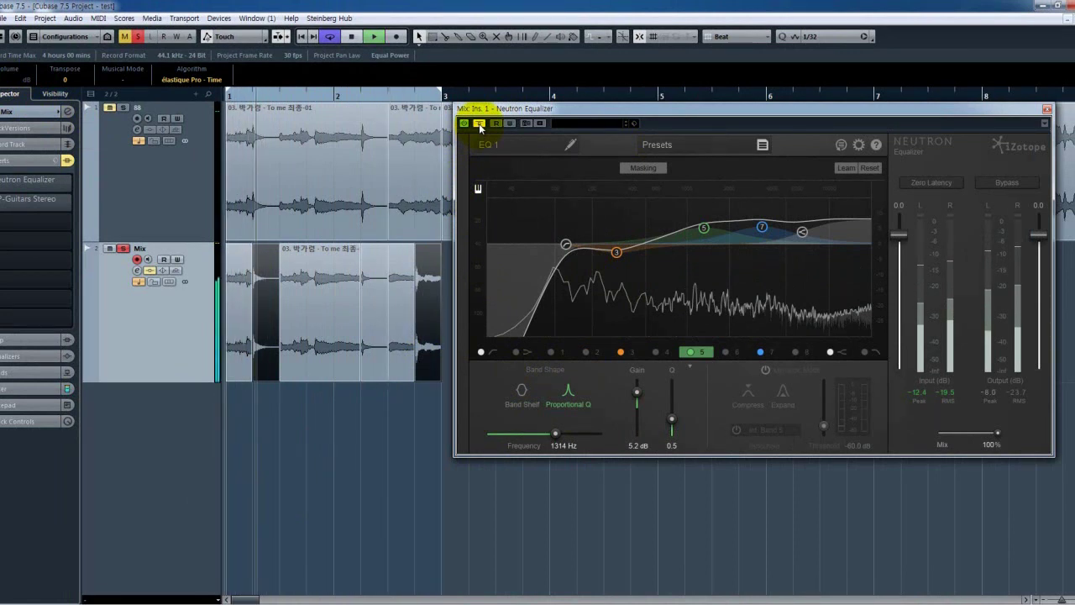
click(479, 123)
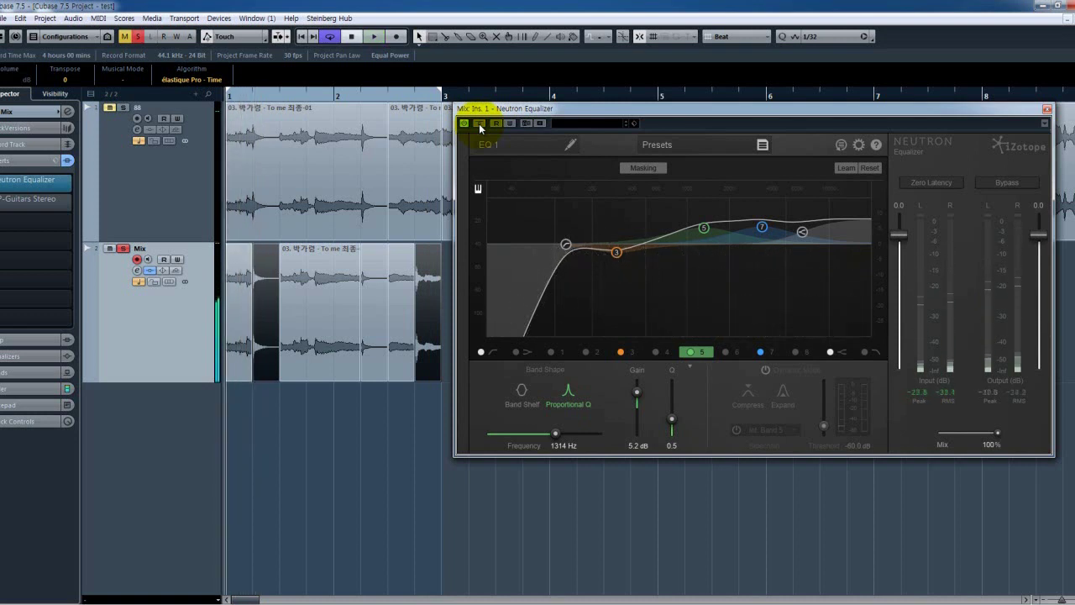
drag(481, 115, 466, 122)
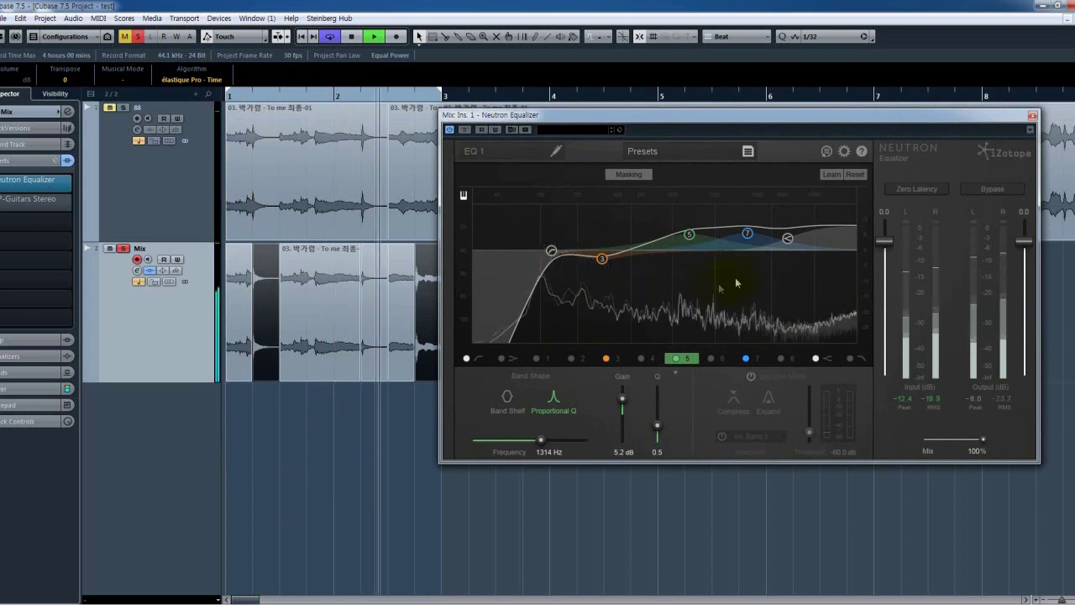
key(space)
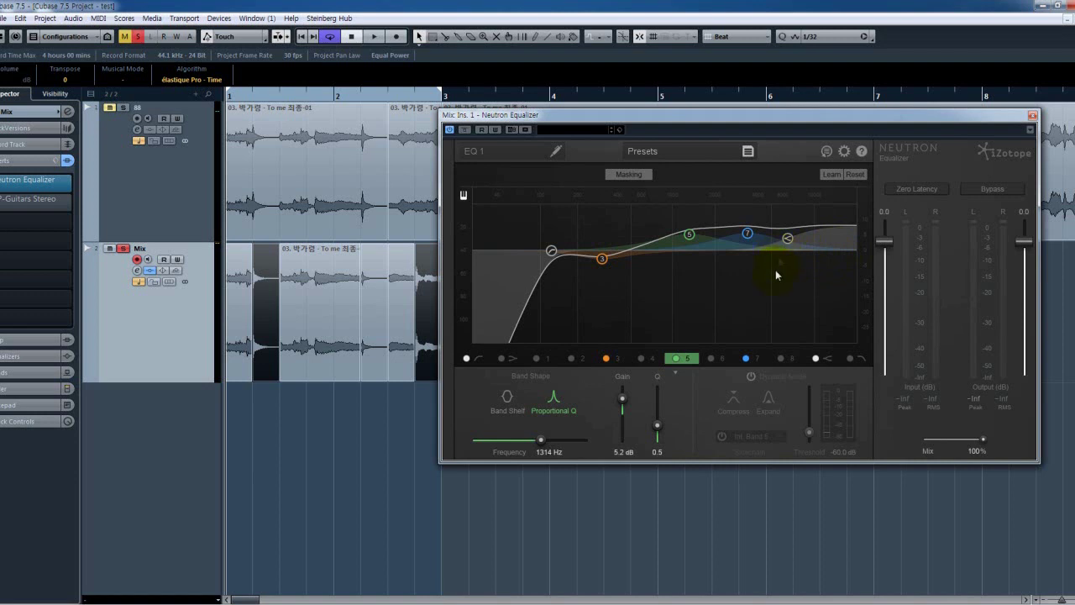
Set equalizer band 7 to 6.2 dB at 3204 Hz, and slightly raise band 5 and the high shelf during playback
click(744, 236)
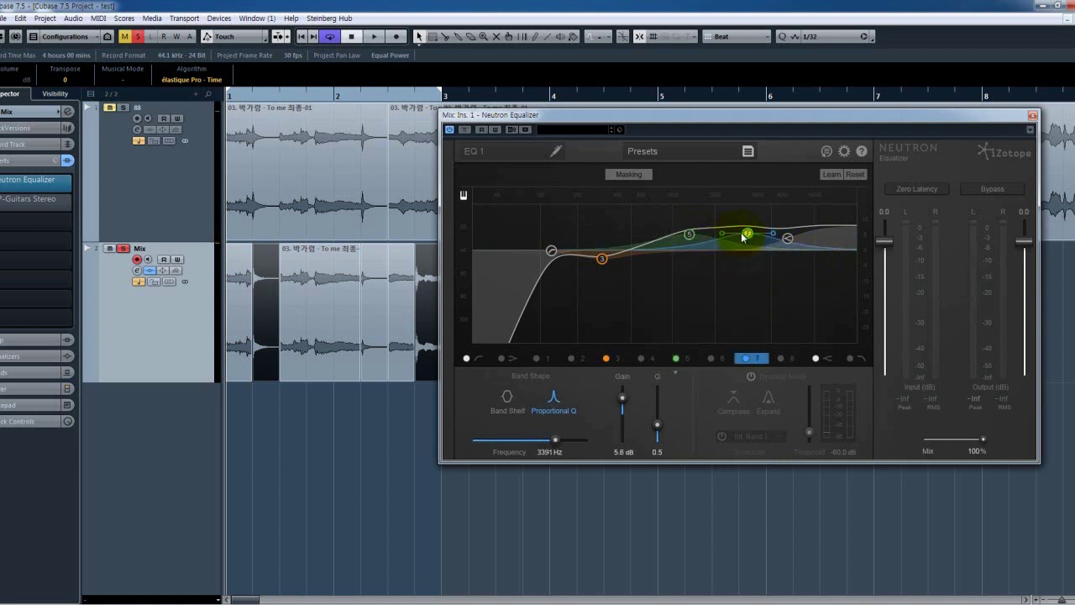
click(788, 239)
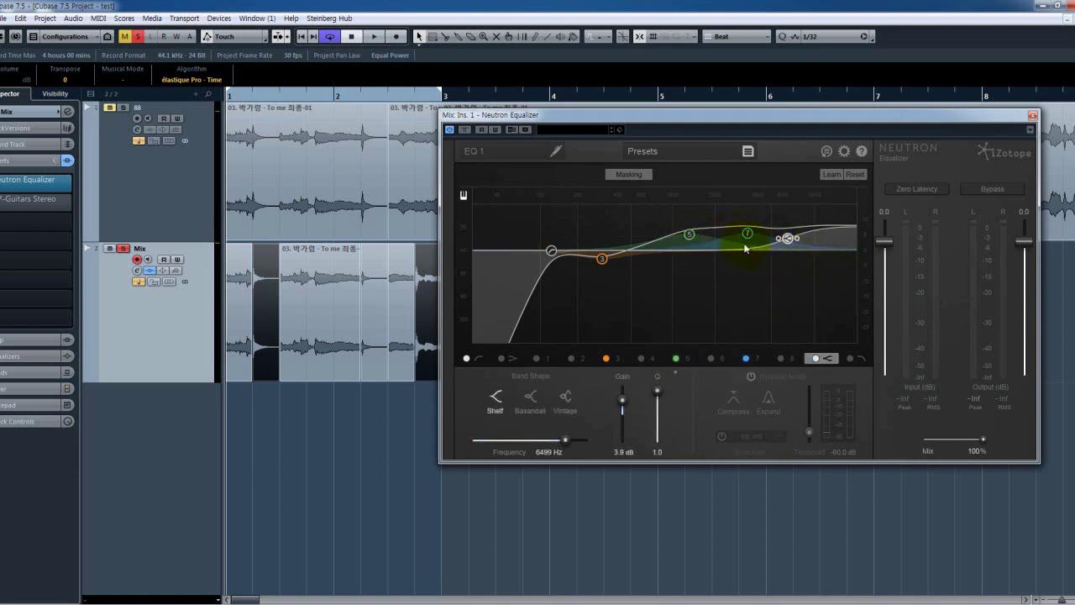
key(space)
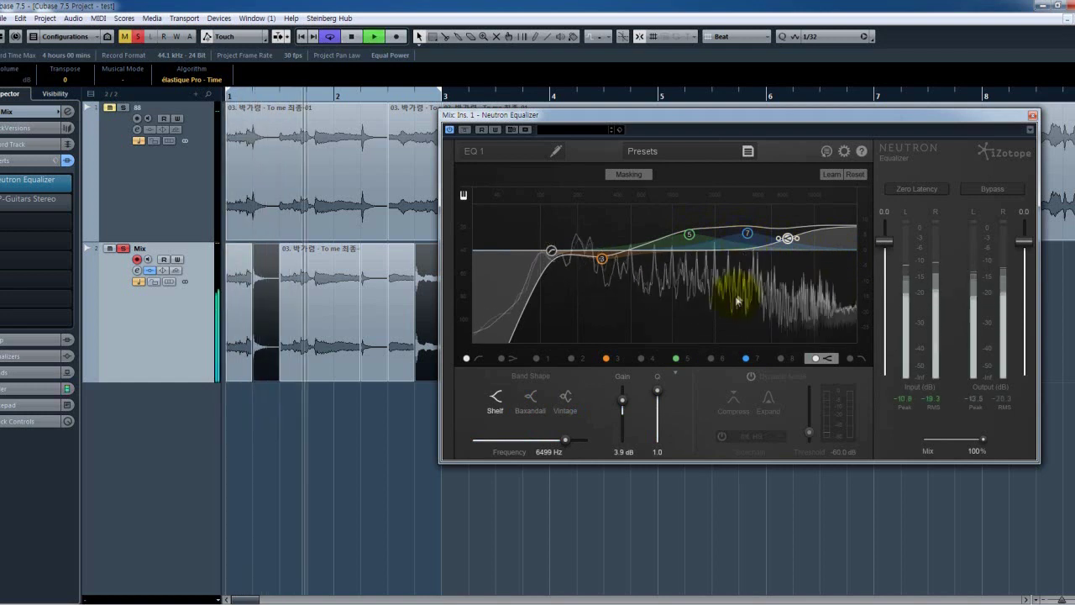
click(744, 234)
drag(743, 236, 784, 221)
drag(695, 237, 781, 235)
click(745, 232)
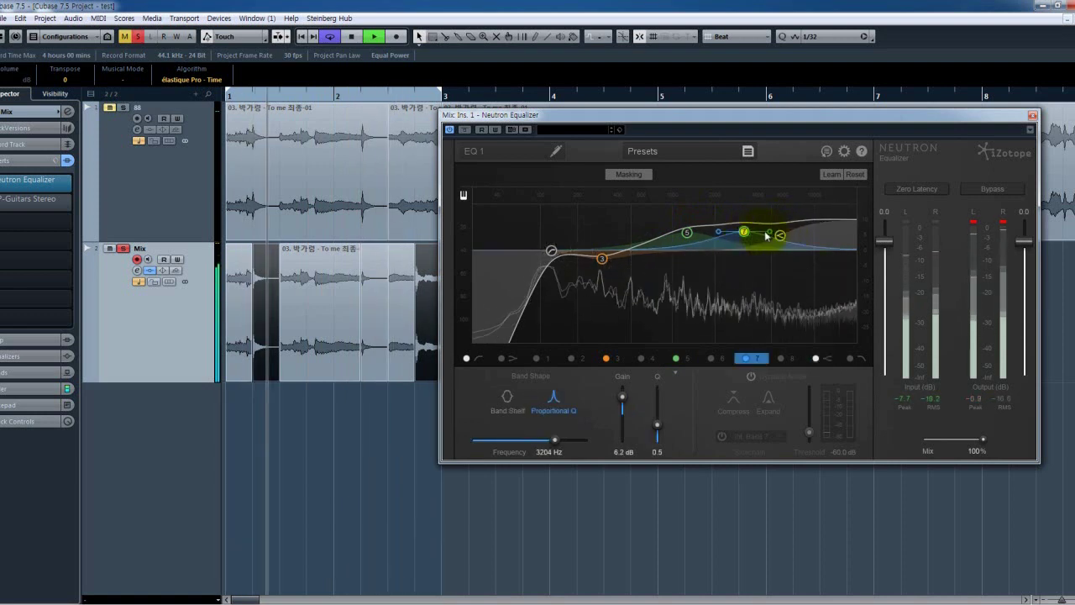
key(space)
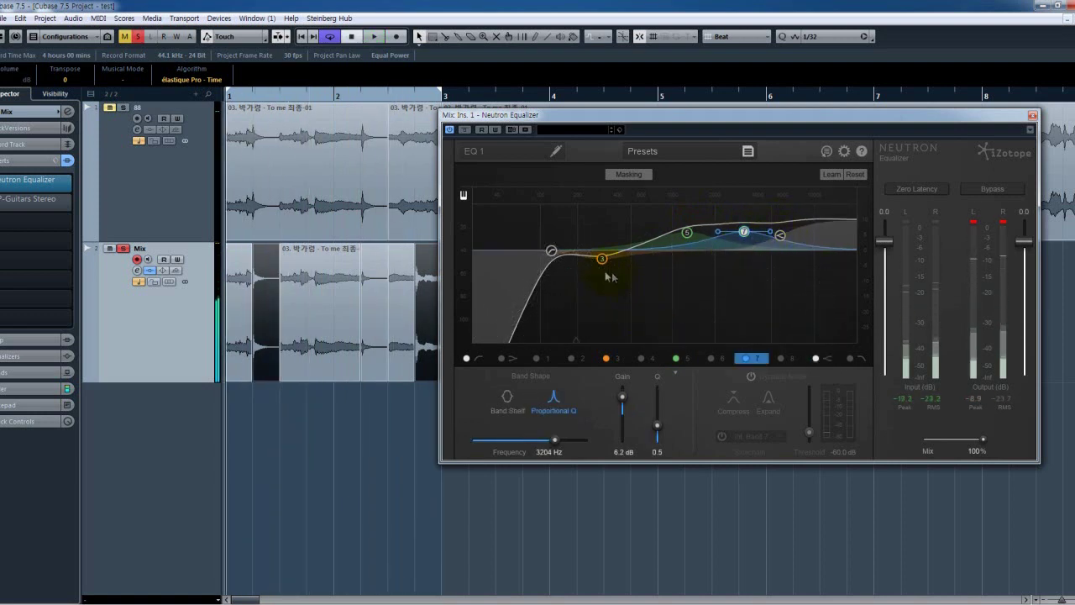
Audition band 3 boosted to 13.9 dB at 297 Hz with Q 1.2, and cut it to -5.3 dB at 288 Hz
click(603, 259)
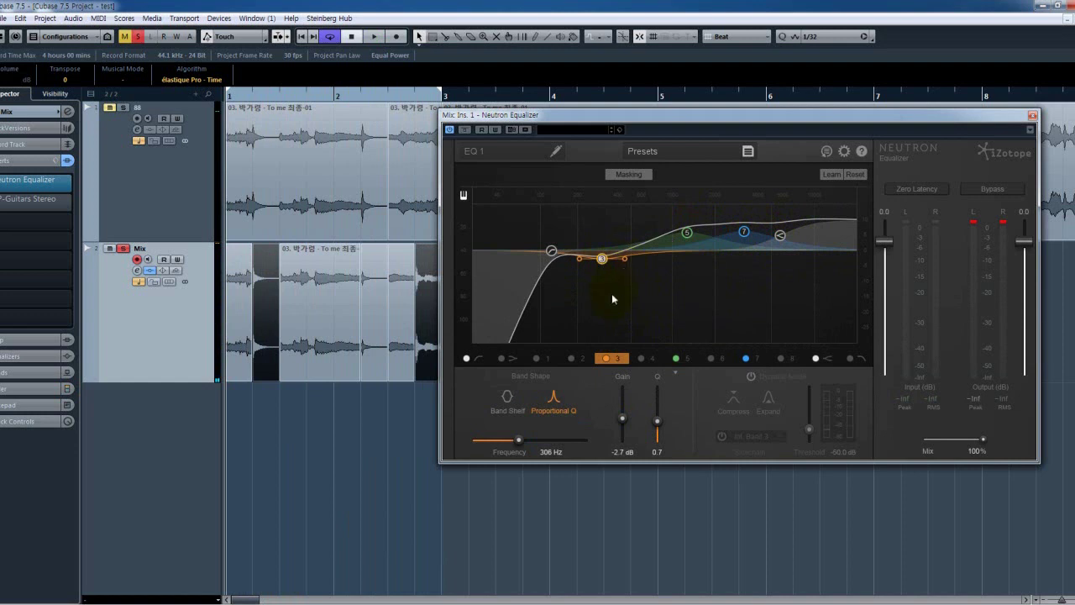
key(space)
drag(601, 267, 600, 212)
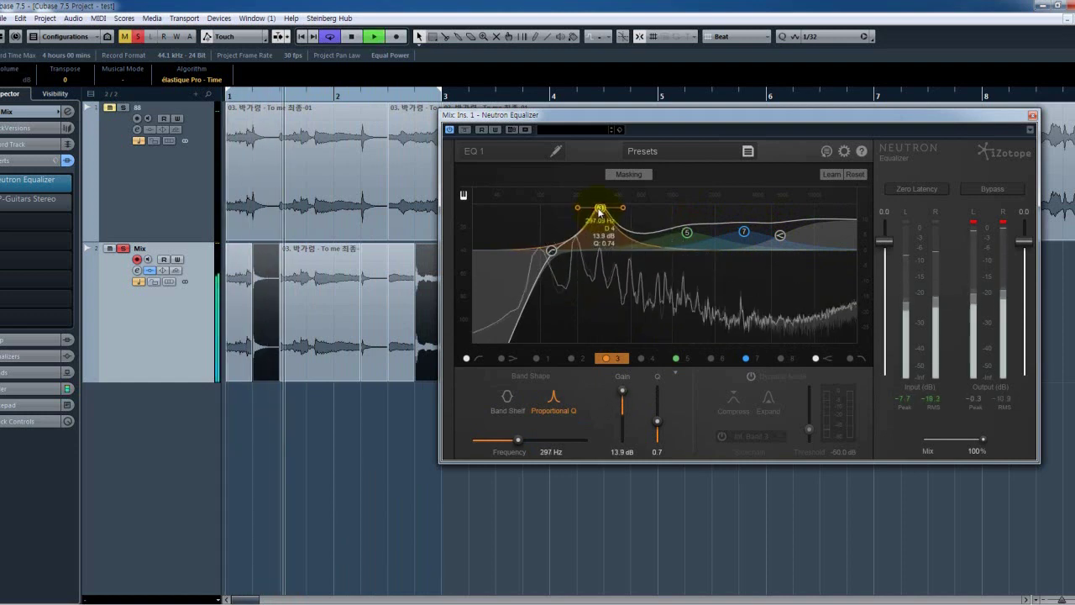
drag(623, 208, 620, 208)
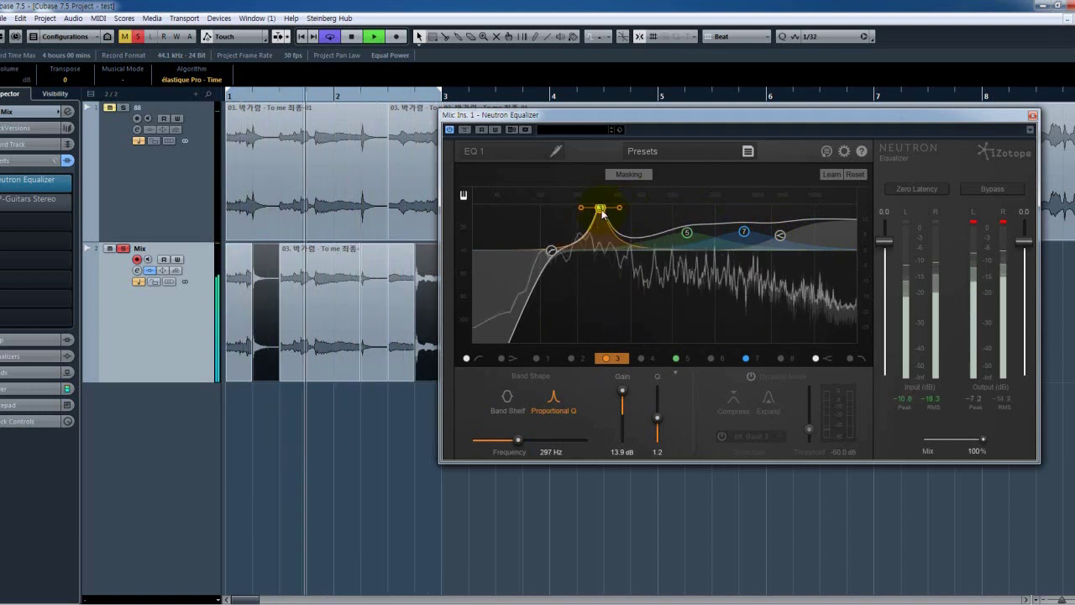
key(space)
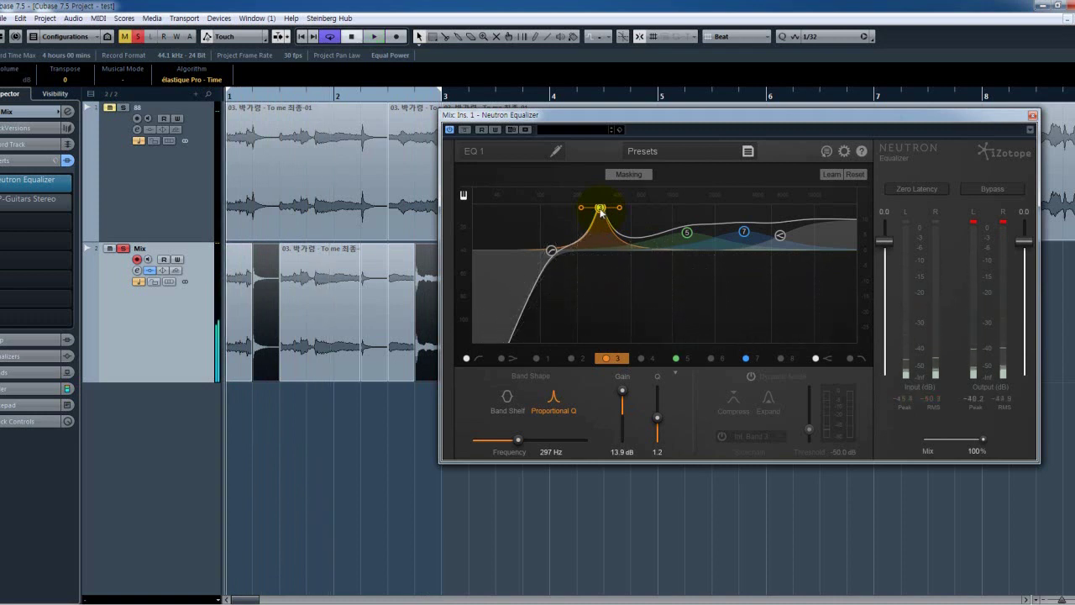
drag(601, 212, 599, 273)
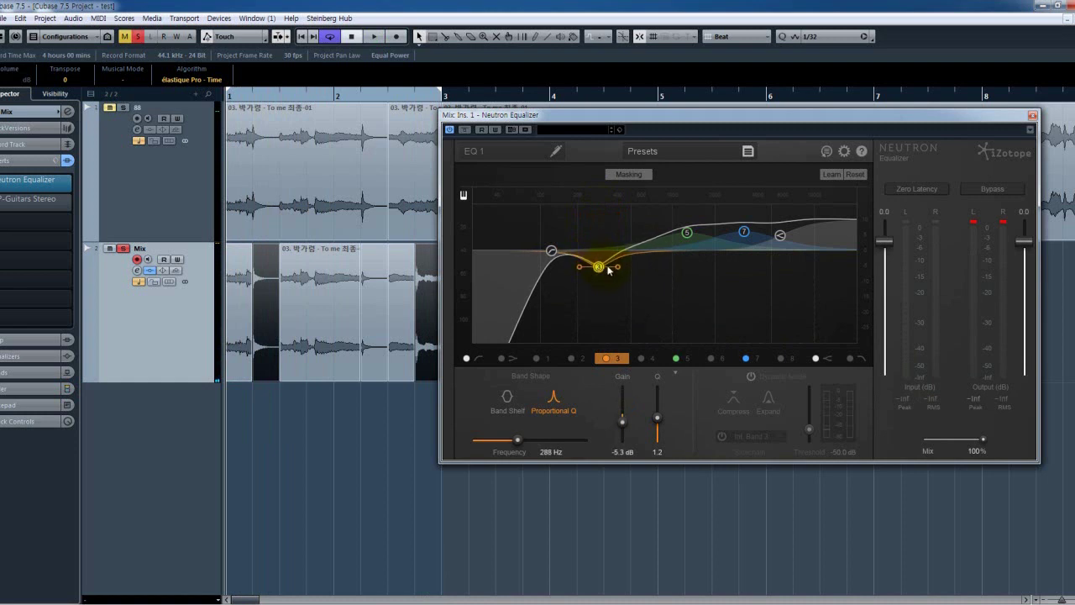
Widen equalizer band 3 to Q 0.5 with a -5.3 dB cut at 280 Hz while listening to the opening bars
scroll(599, 269, down, 3)
key(space)
drag(598, 271, 597, 268)
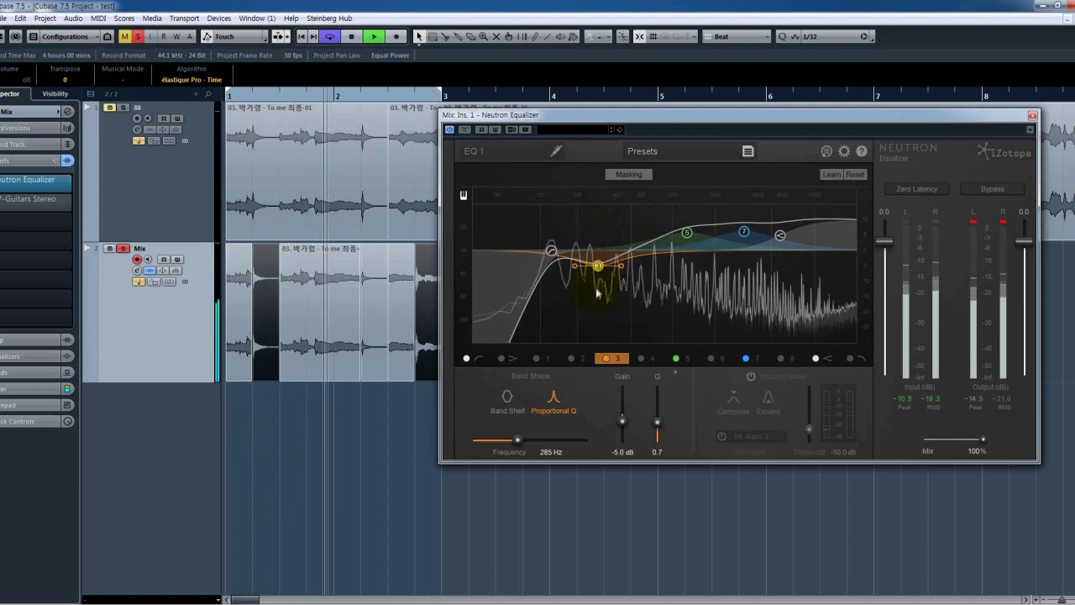
drag(597, 268, 598, 263)
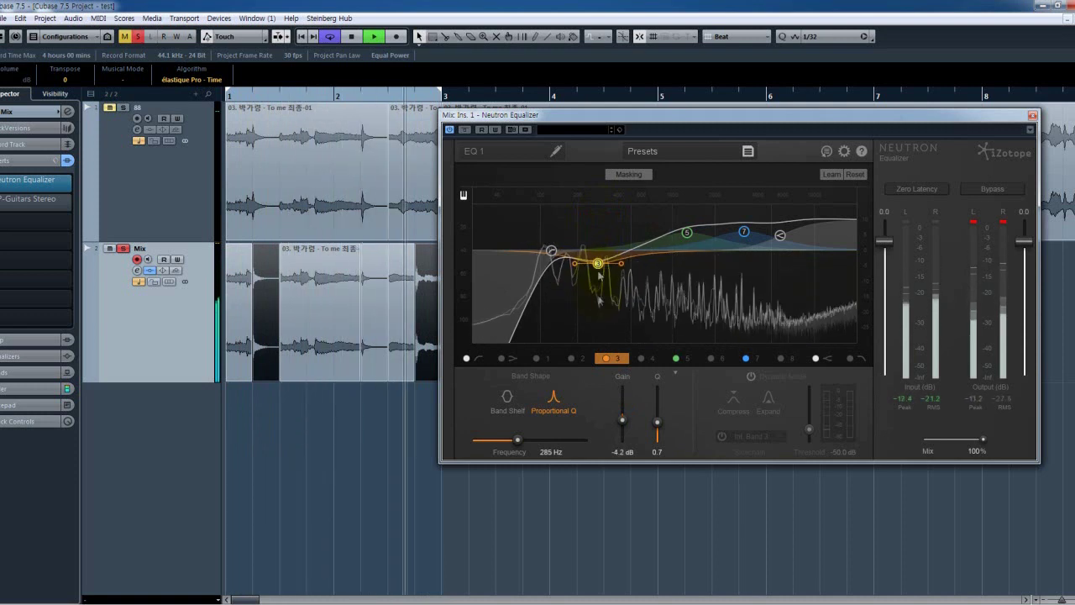
drag(599, 267, 634, 274)
key(space)
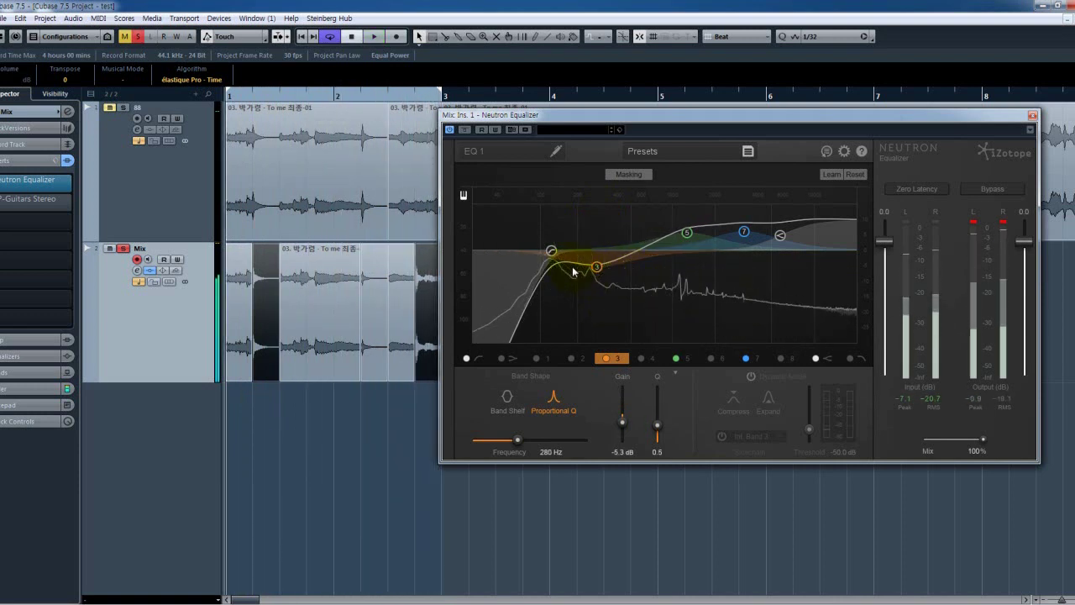
Lower the equalizer's 24 dB high-pass cutoff to 114 Hz and start playback
click(482, 362)
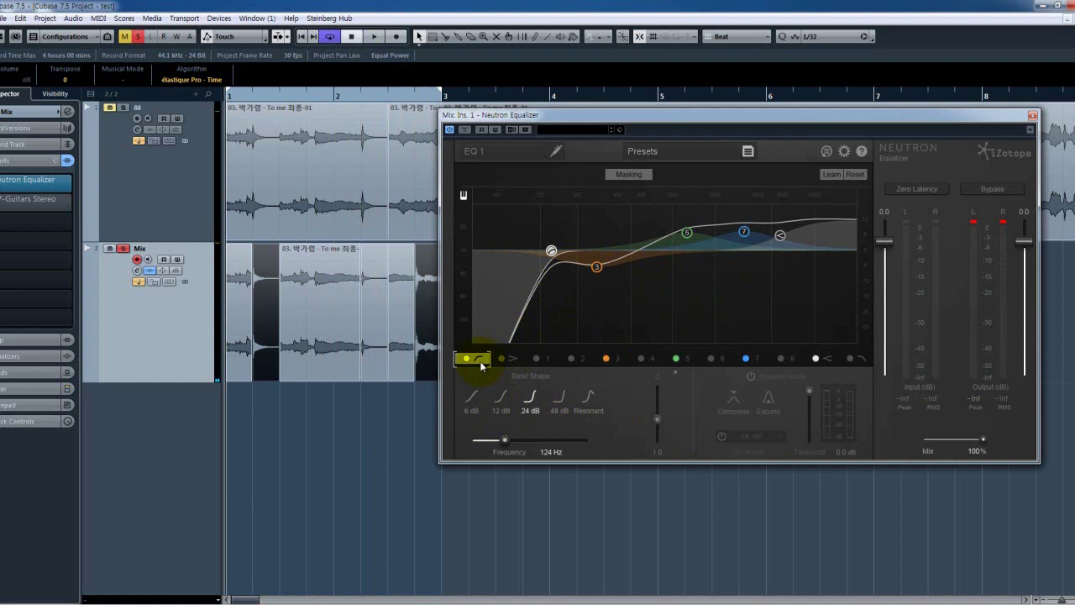
mouse_move(550, 252)
mouse_down()
mouse_move(538, 251)
mouse_move(546, 254)
mouse_up()
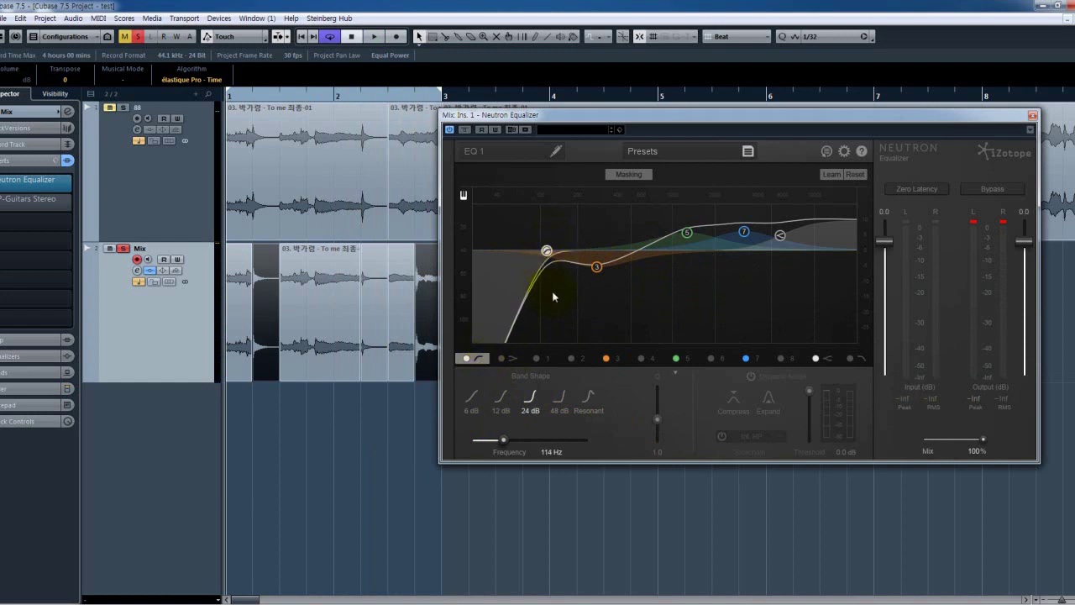
key(space)
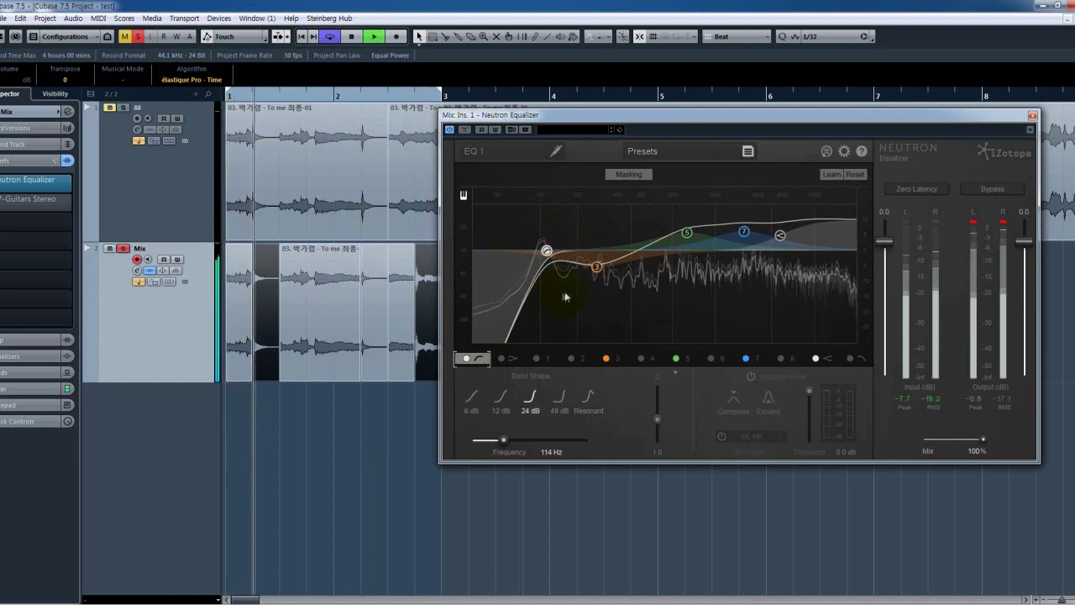
Set band 3 to -4.8 dB at 280 Hz, raise band 7 slightly, and set the high shelf to 5.0 dB at 5434 Hz
click(597, 266)
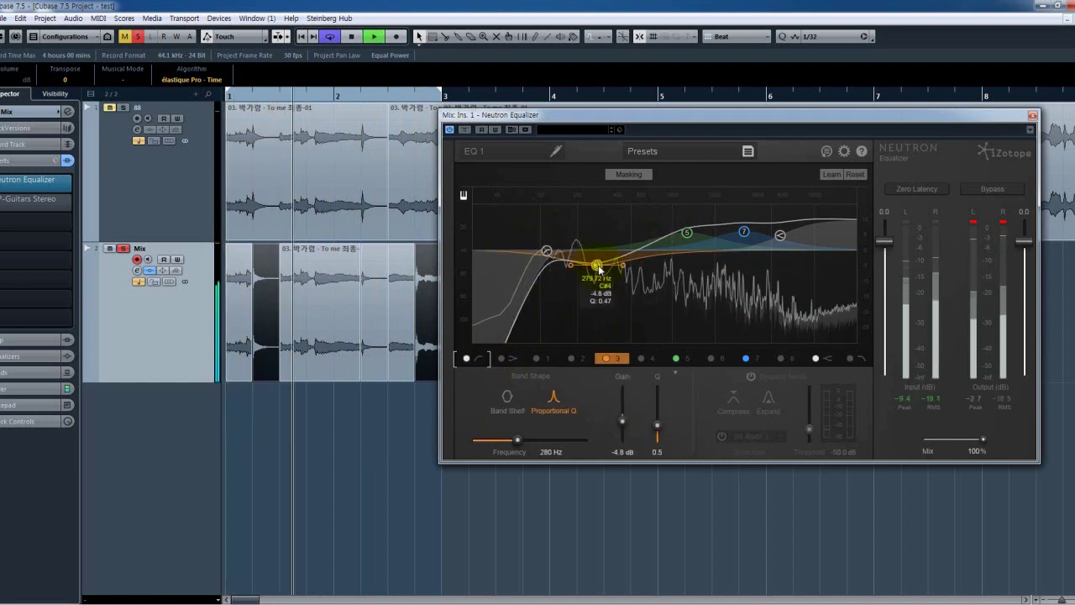
click(743, 231)
click(778, 235)
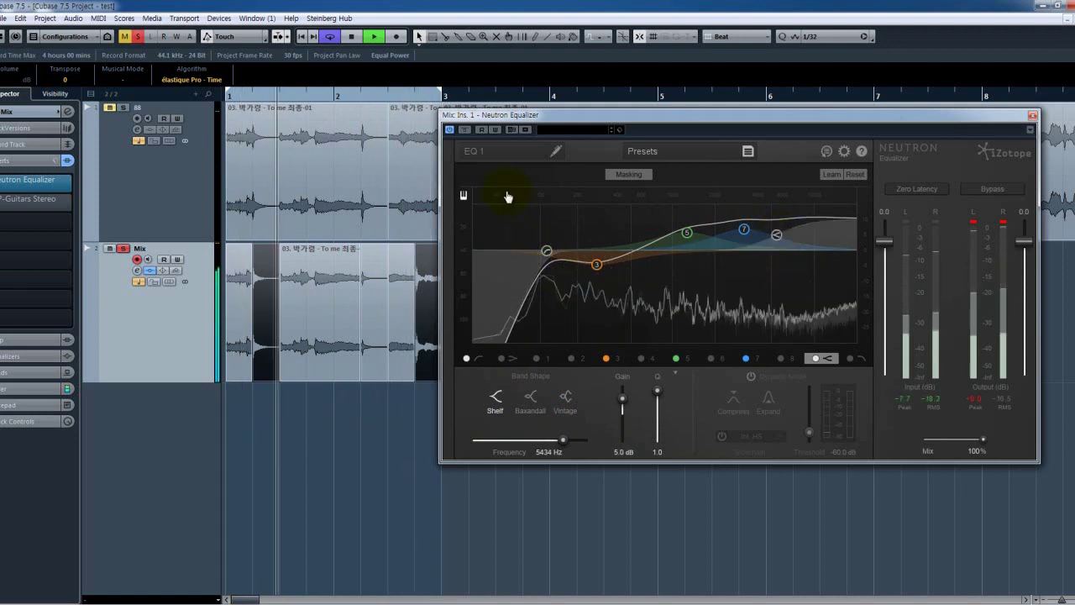
Compare the playback with the adjusted Neutron Equalizer bypassed and re-enabled, and stop playback
click(465, 131)
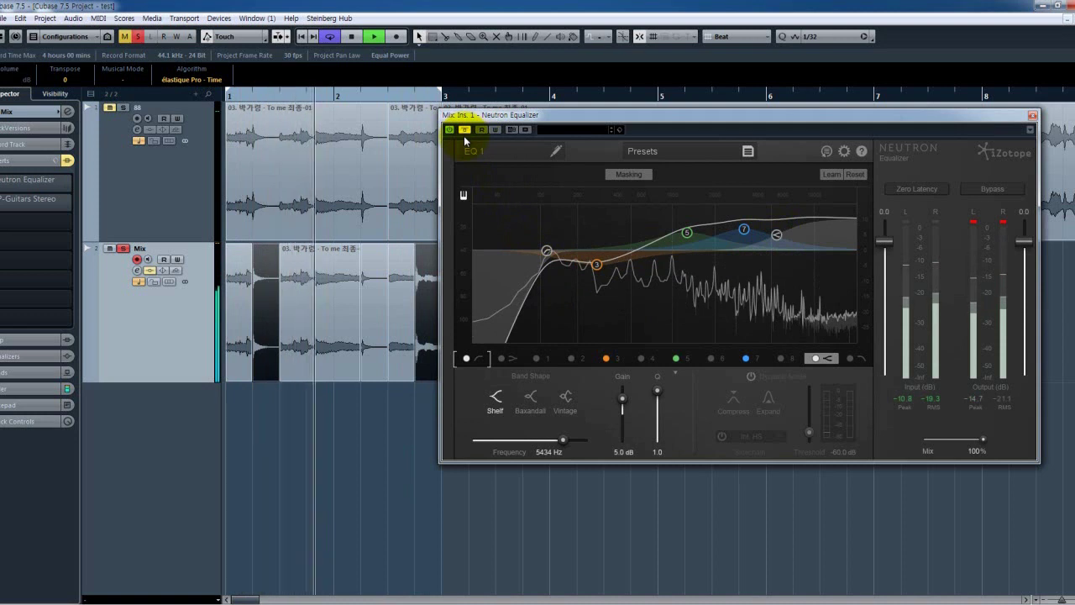
click(464, 131)
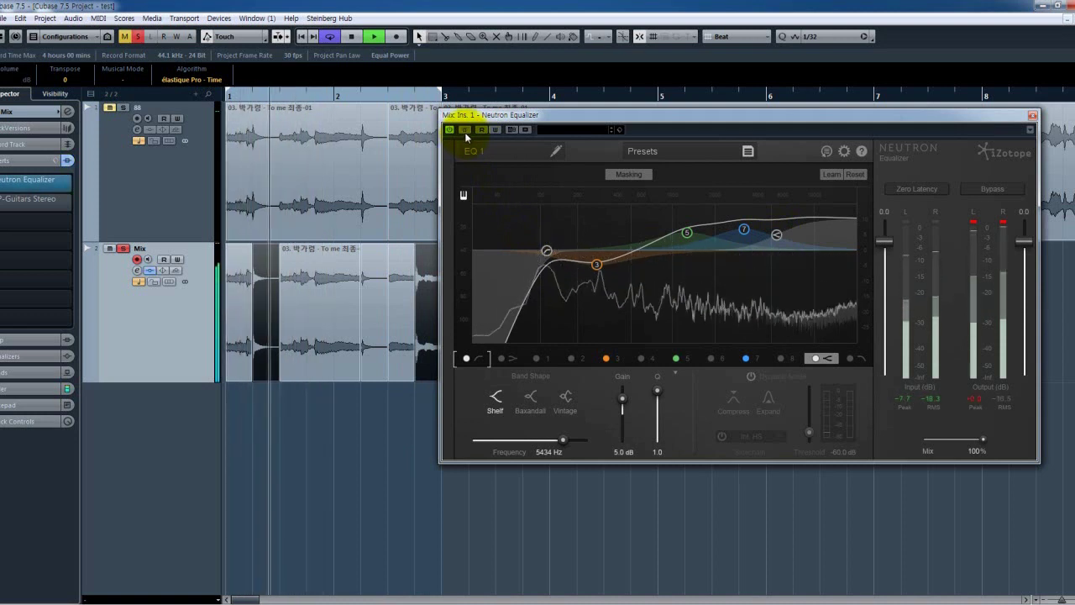
mouse_move(471, 118)
mouse_down()
mouse_move(441, 115)
mouse_move(488, 119)
mouse_move(480, 116)
mouse_up()
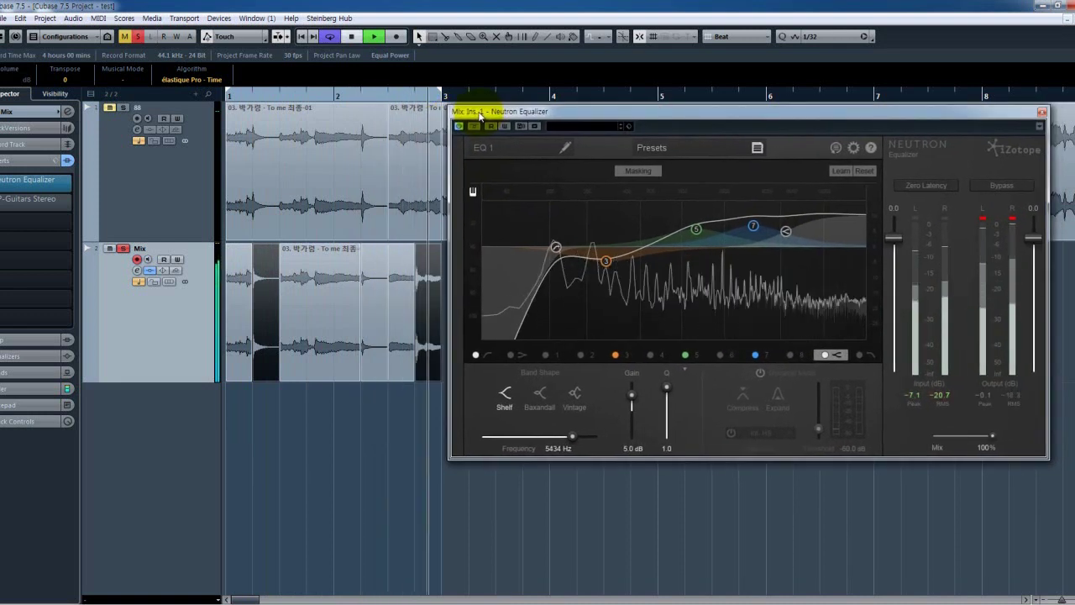
key(space)
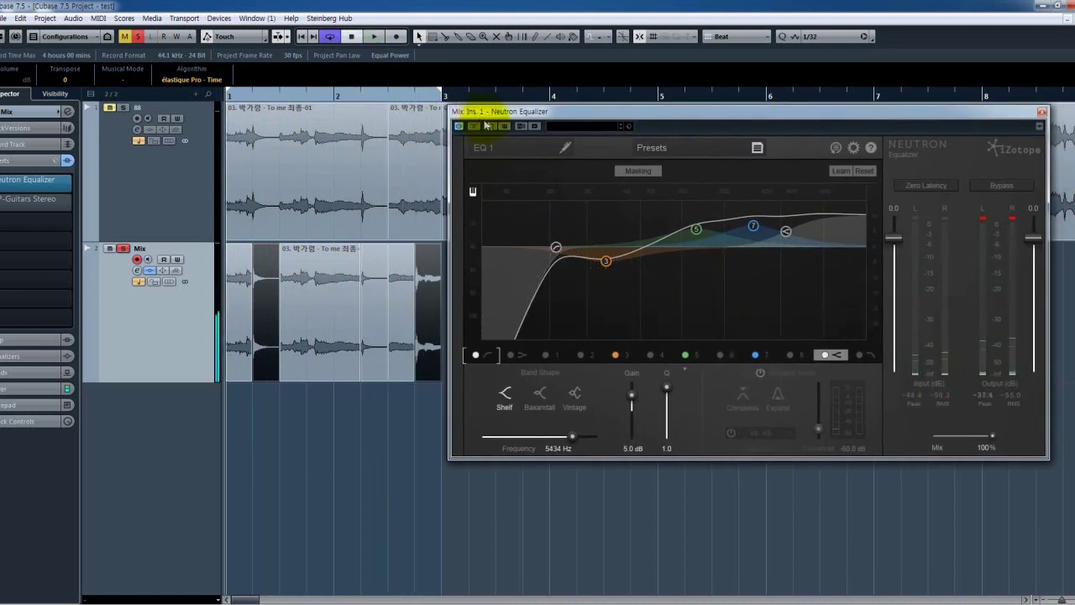
Close the Neutron Equalizer and open the Mix track's JJP-Guitars Stereo insert, moving its window clear of the Mix events
drag(672, 111, 579, 113)
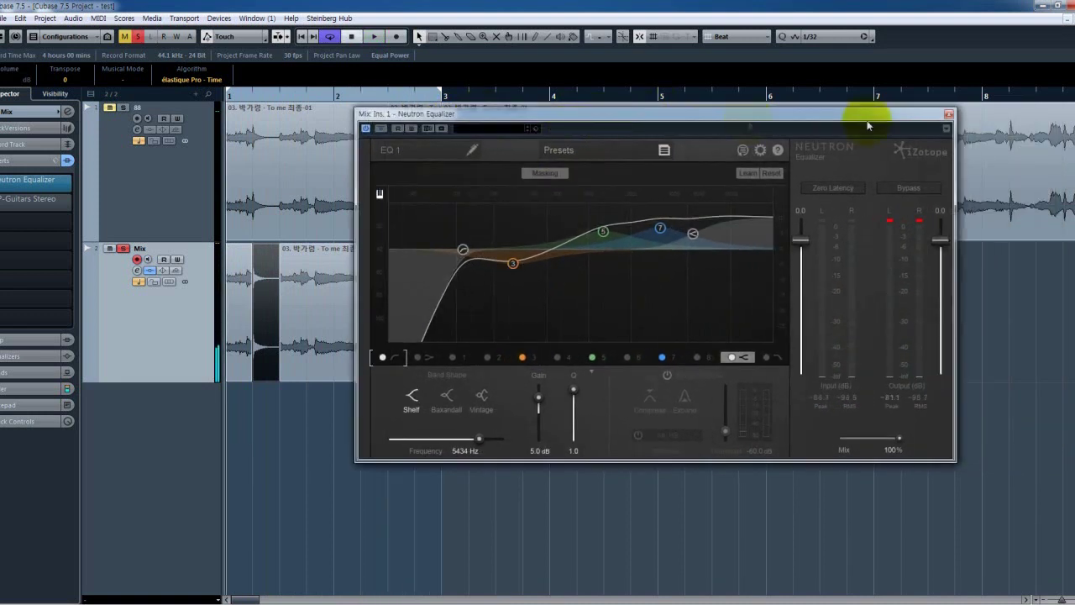
click(948, 115)
click(50, 204)
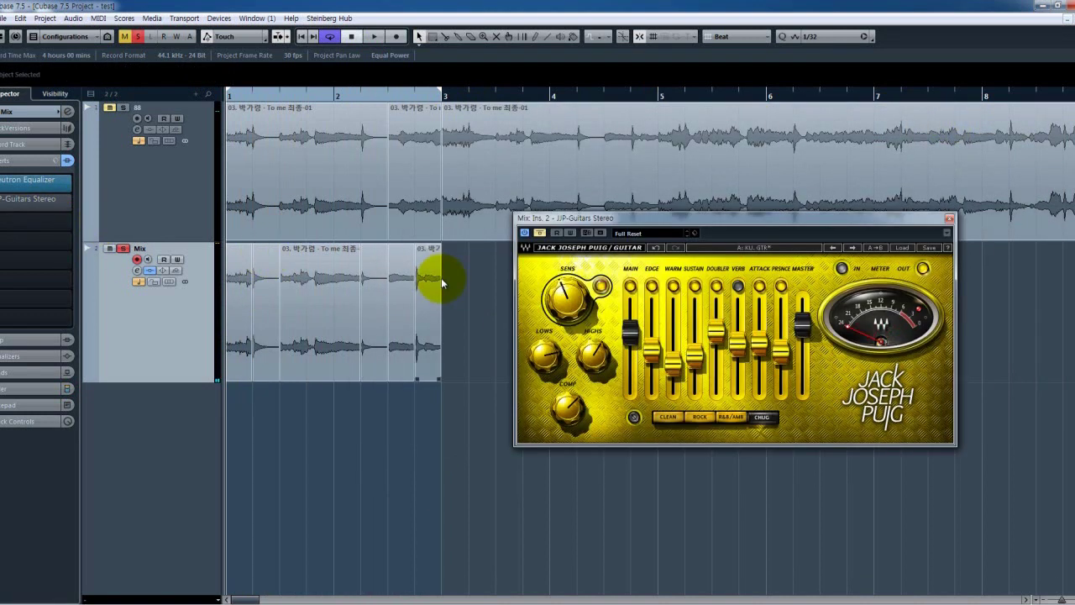
drag(546, 216, 489, 161)
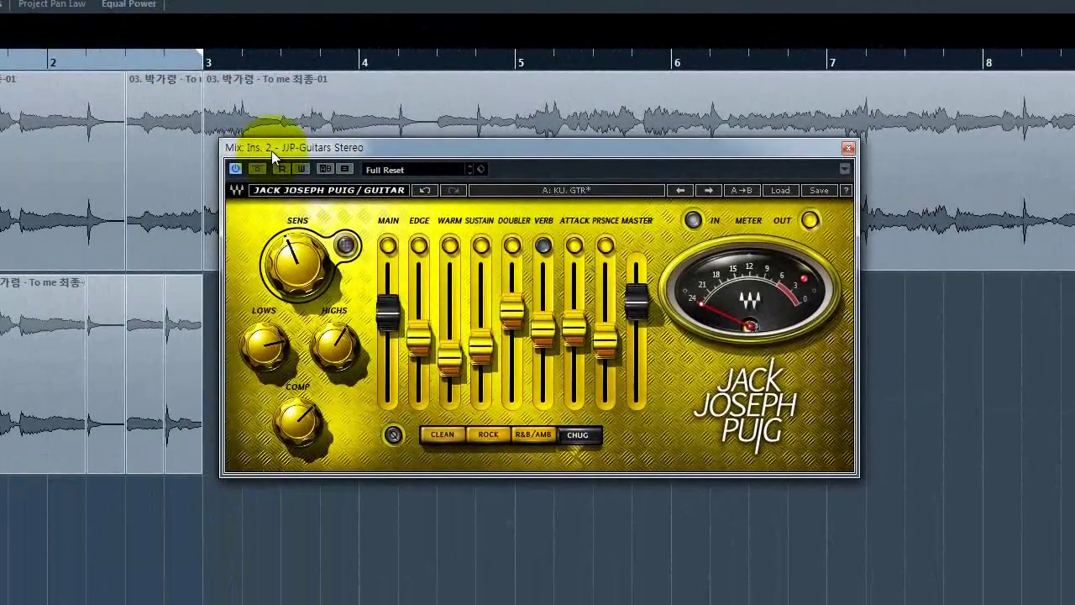
drag(270, 148, 269, 145)
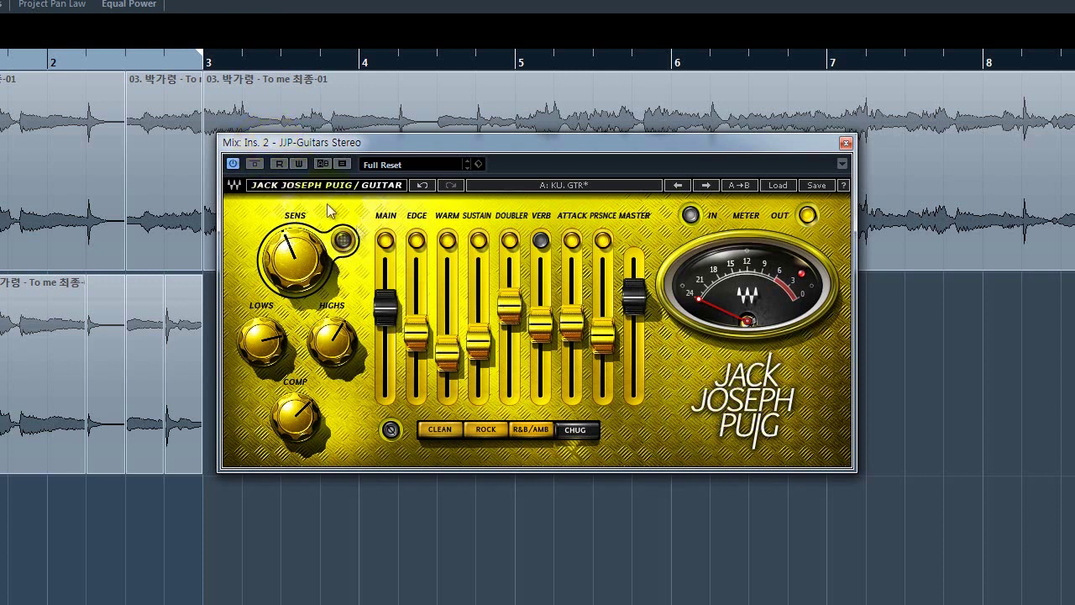
drag(393, 142, 402, 137)
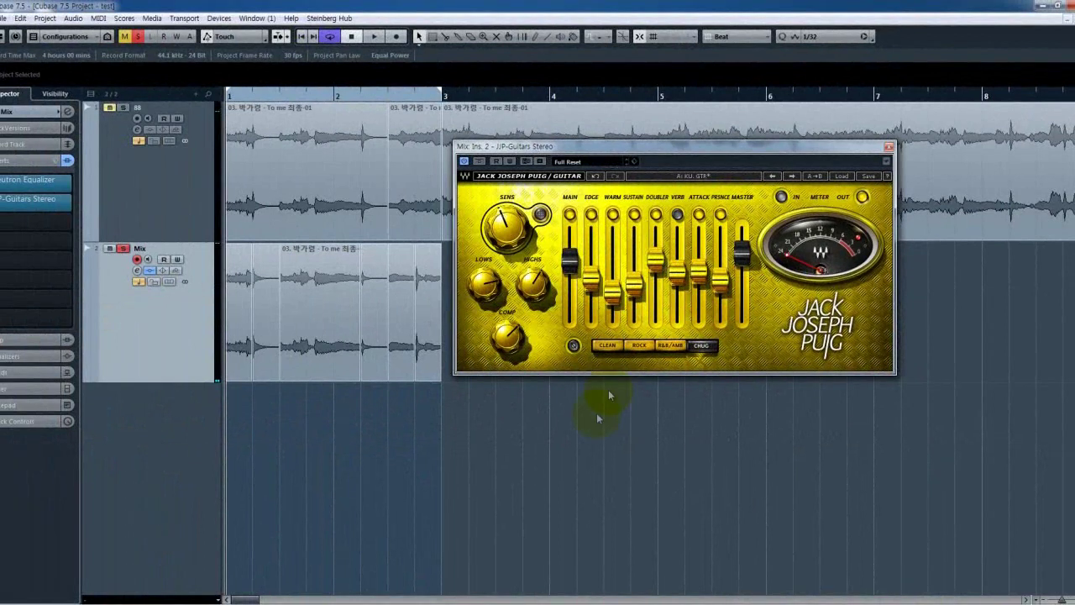
Play the opening bars and compare the sound with JJP-Guitars Stereo bypassed and enabled
key(space)
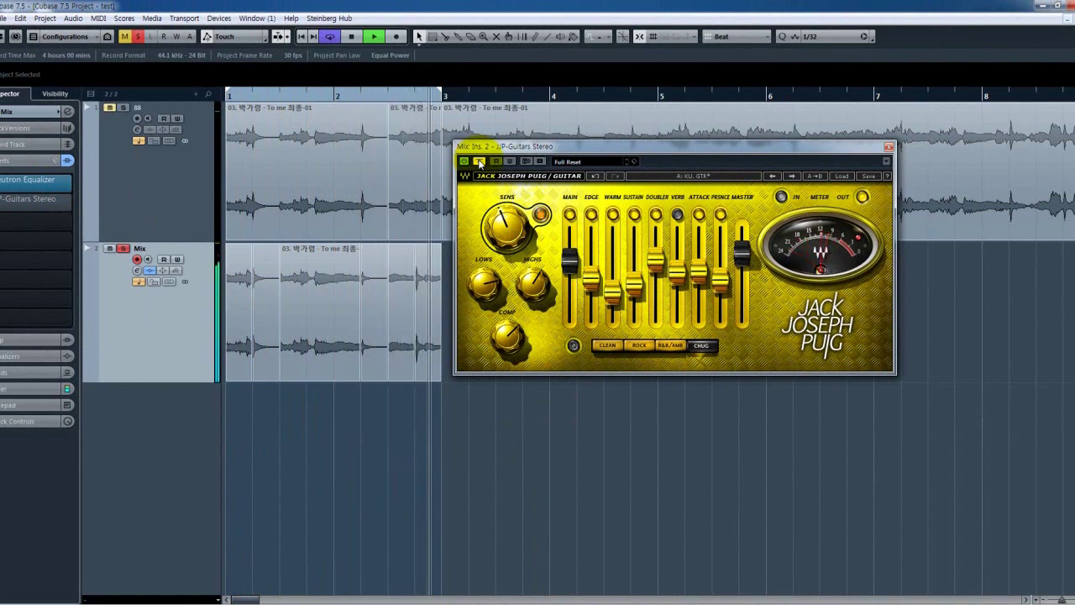
click(479, 161)
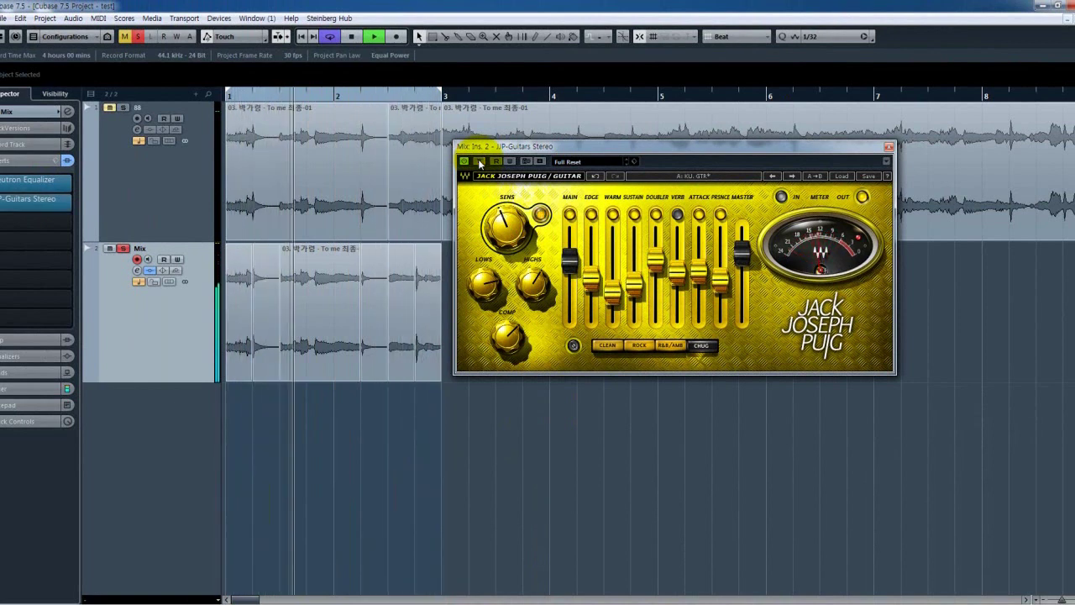
key(space)
click(477, 160)
key(space)
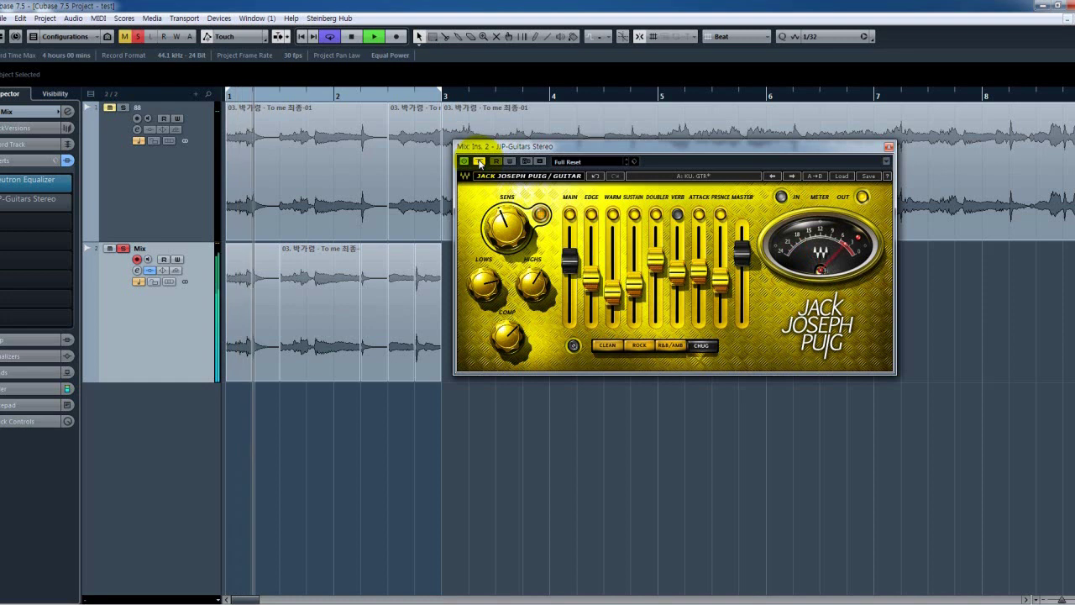
click(478, 161)
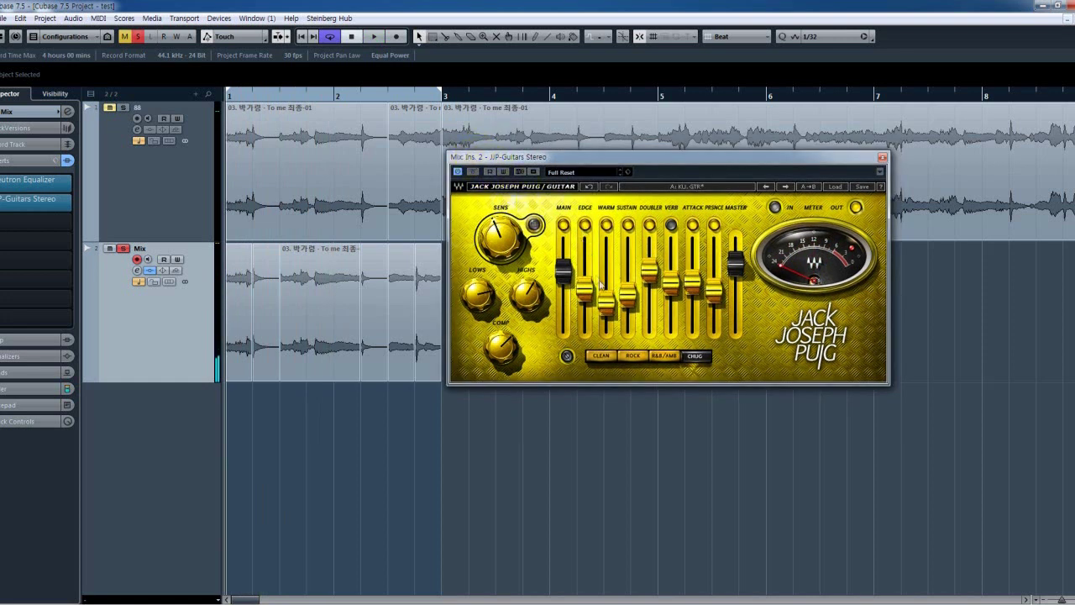
Audition the WARM fader raised during playback, and bring it back down to -19.6
mouse_move(609, 308)
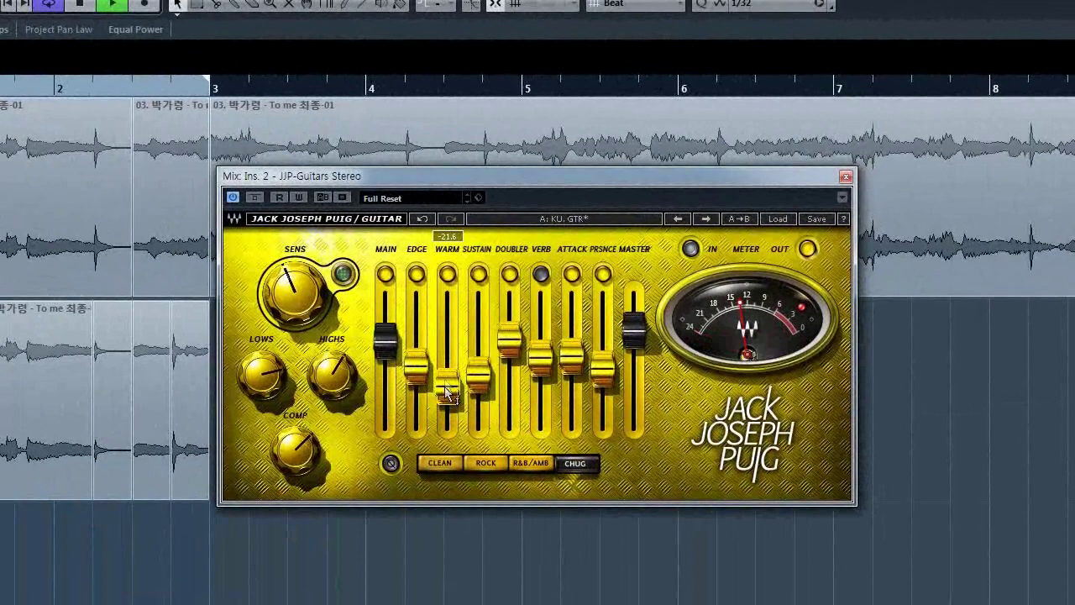
drag(606, 308, 605, 255)
drag(448, 318, 446, 383)
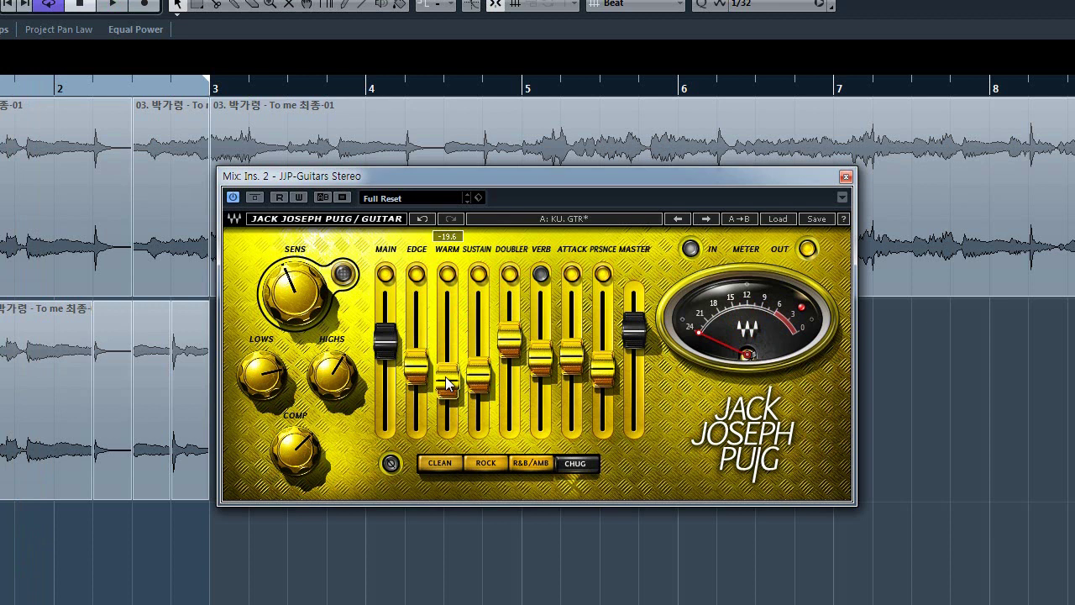
Audition the EDGE and SUSTAIN faders raised during playback, and leave each slightly above its earlier position
mouse_move(414, 372)
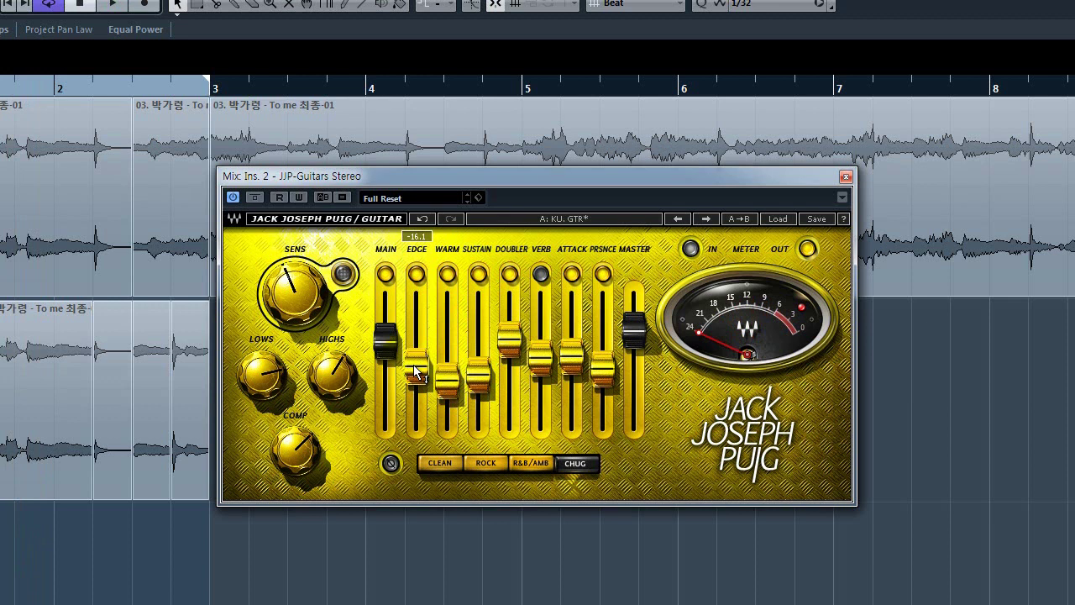
key(space)
drag(417, 372, 389, 168)
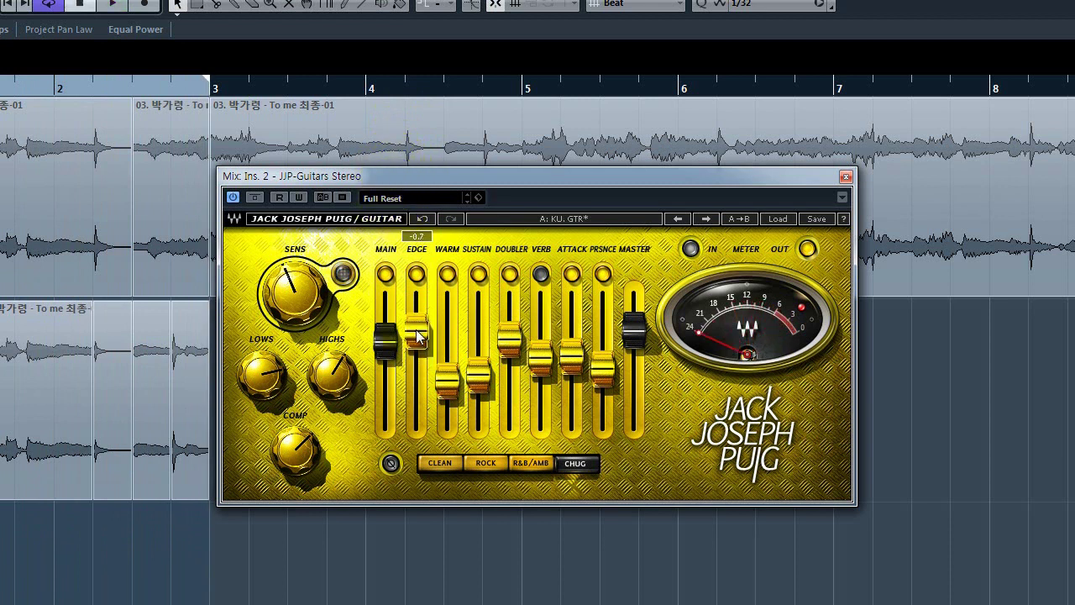
key(space)
drag(417, 336, 387, 442)
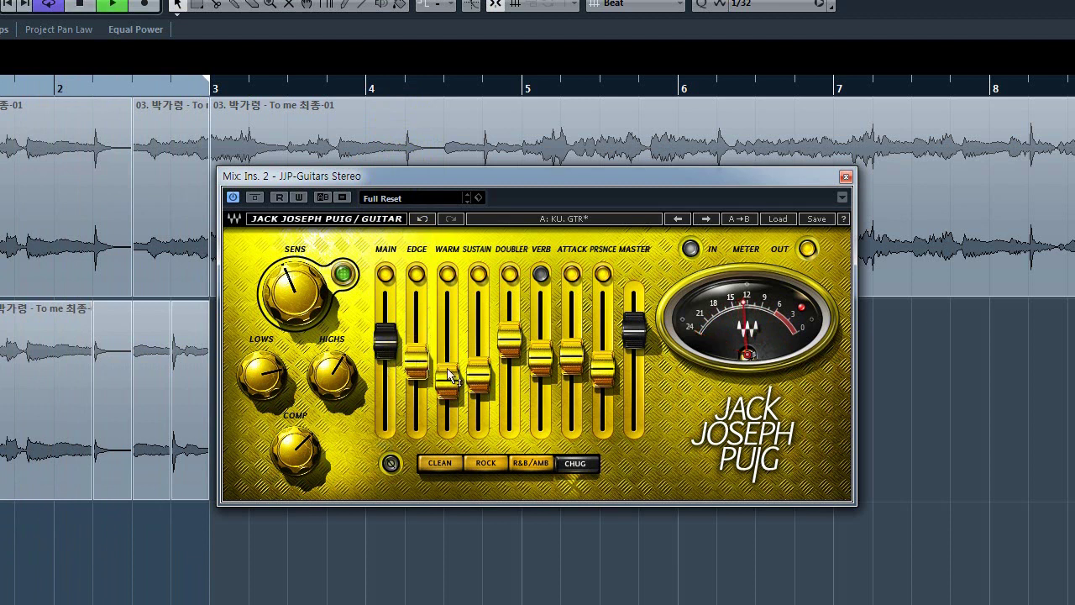
click(481, 382)
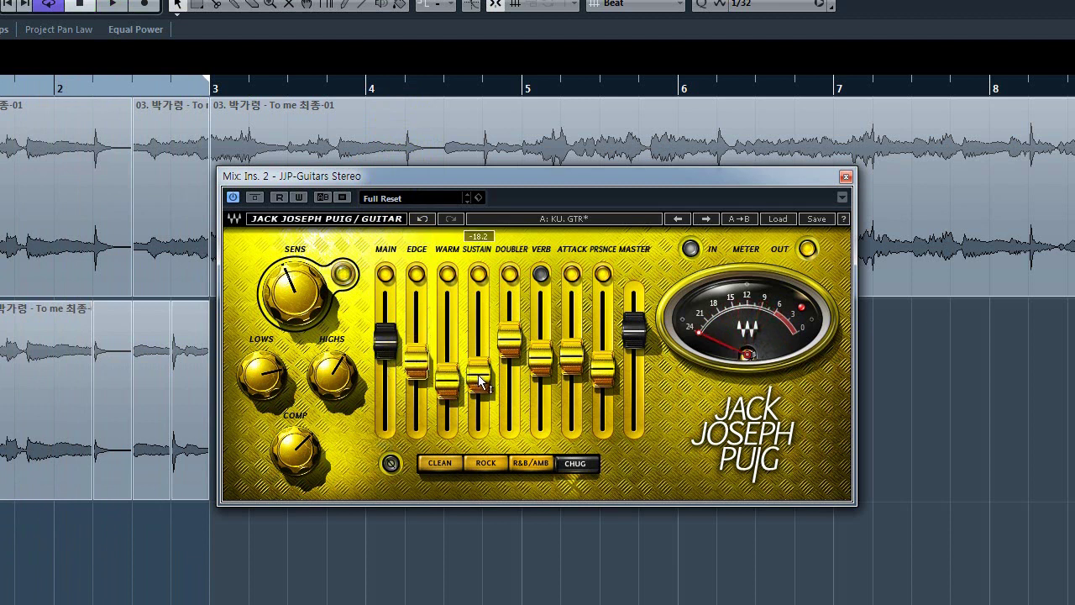
drag(480, 382, 457, 220)
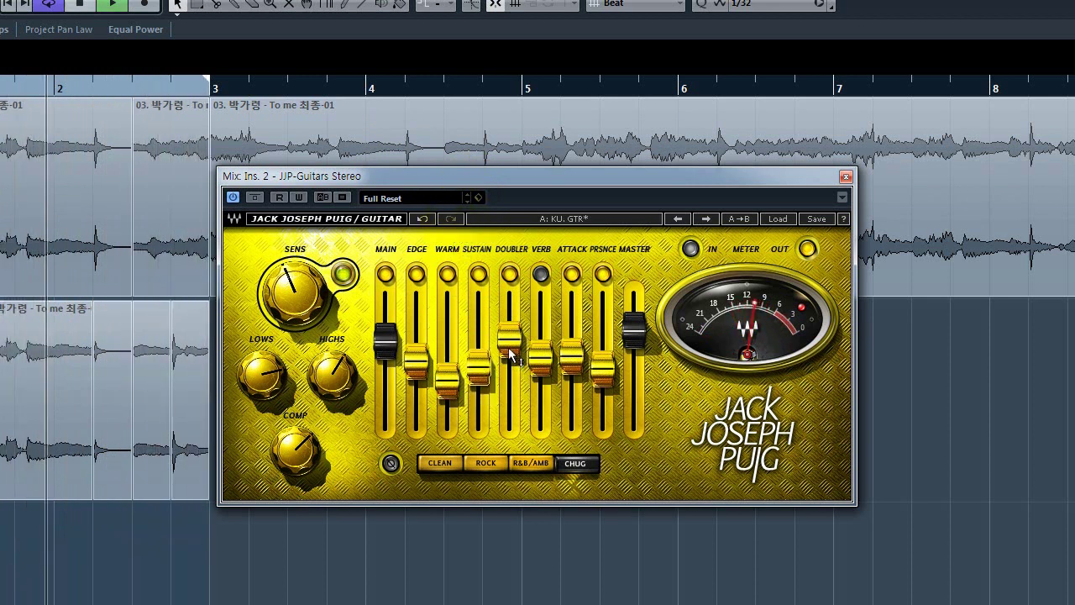
Audition the DOUBLER fader and lower it slightly, and switch VERB on with its fader slightly lower
drag(512, 339, 512, 336)
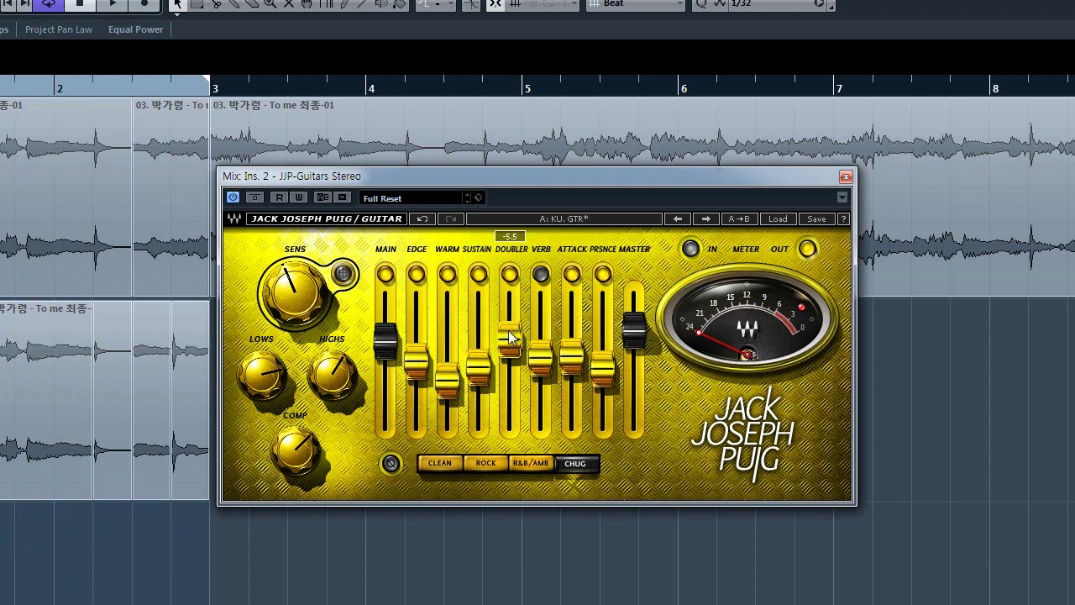
drag(511, 346, 426, 395)
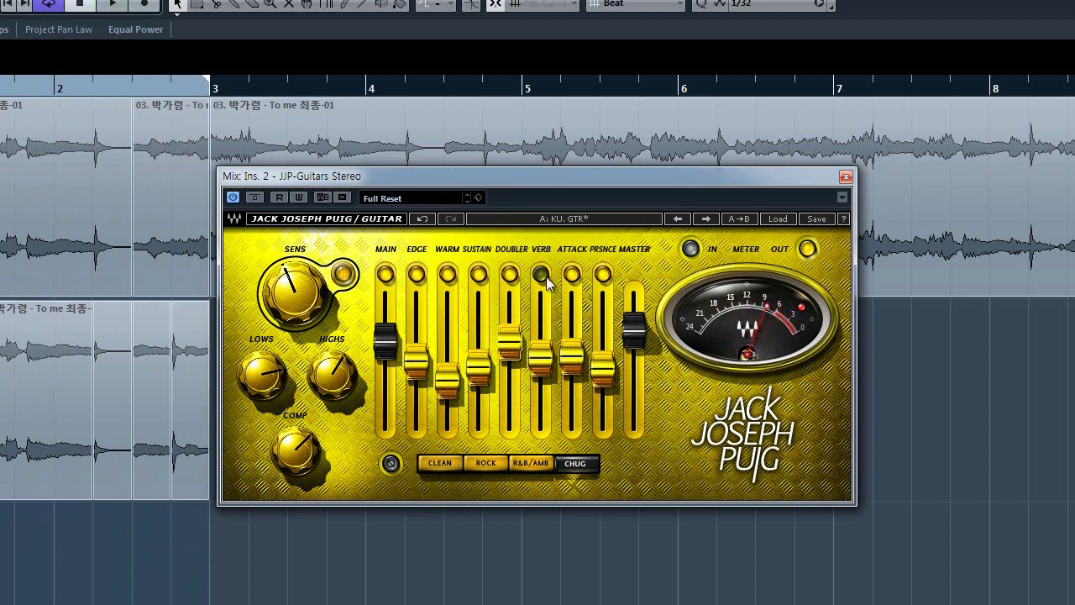
click(540, 365)
drag(540, 366, 529, 409)
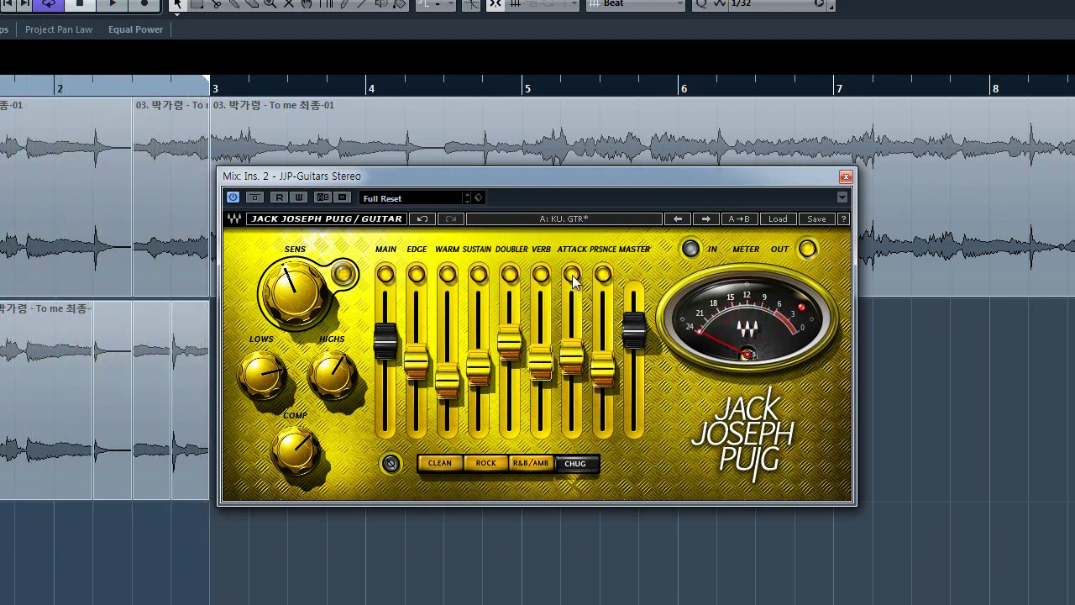
Audition ATTACK raised to 11.2 and PRSNCE raised to 12.0, bringing ATTACK back to -14.2 and PRSNCE back down
mouse_move(566, 359)
drag(566, 360, 575, 259)
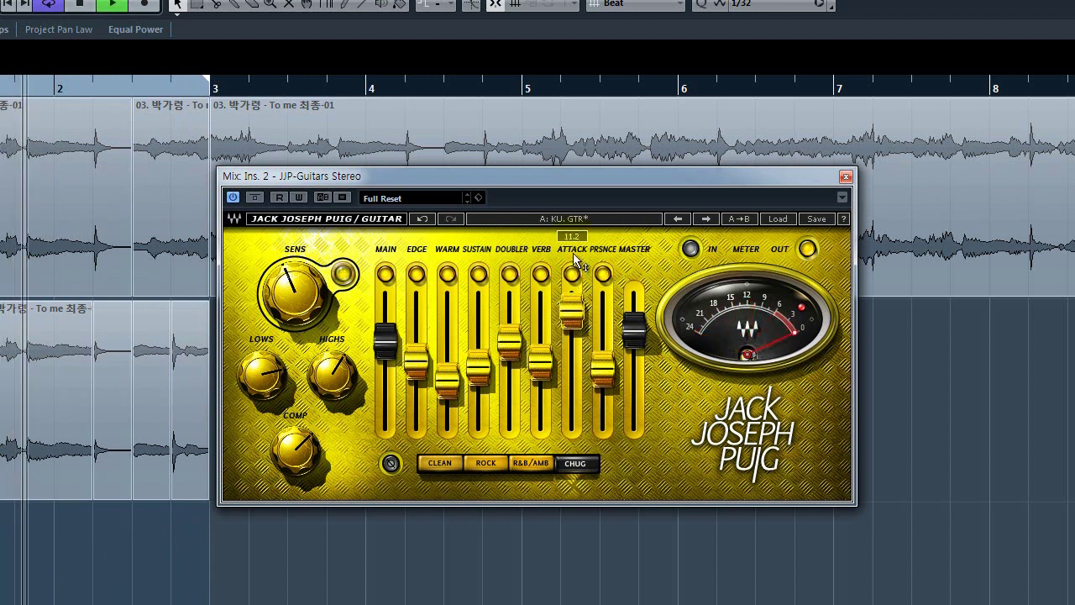
drag(575, 259, 548, 407)
drag(603, 370, 600, 173)
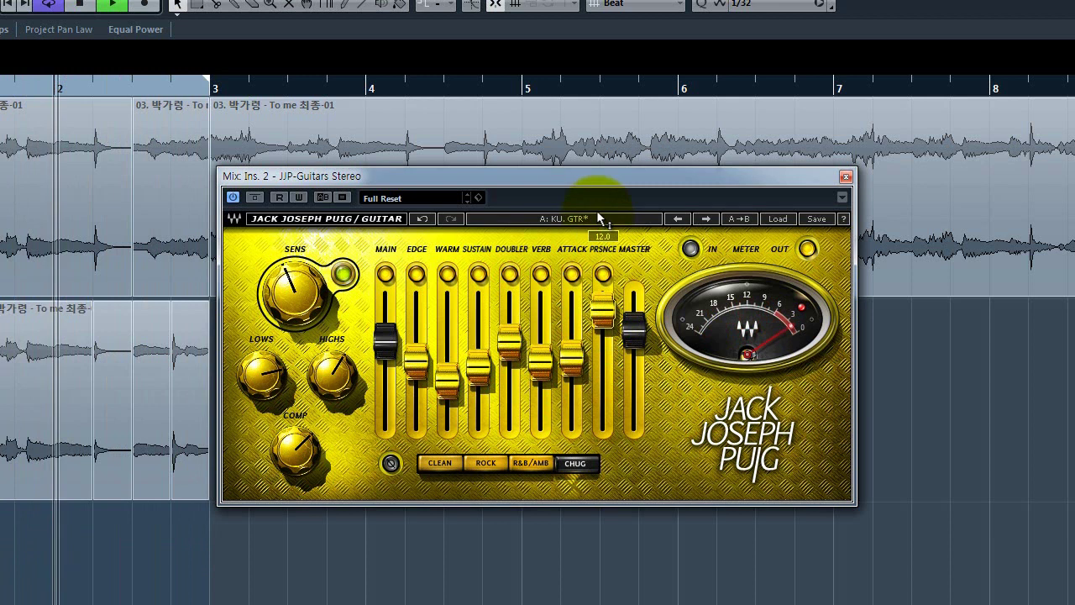
drag(606, 307, 604, 362)
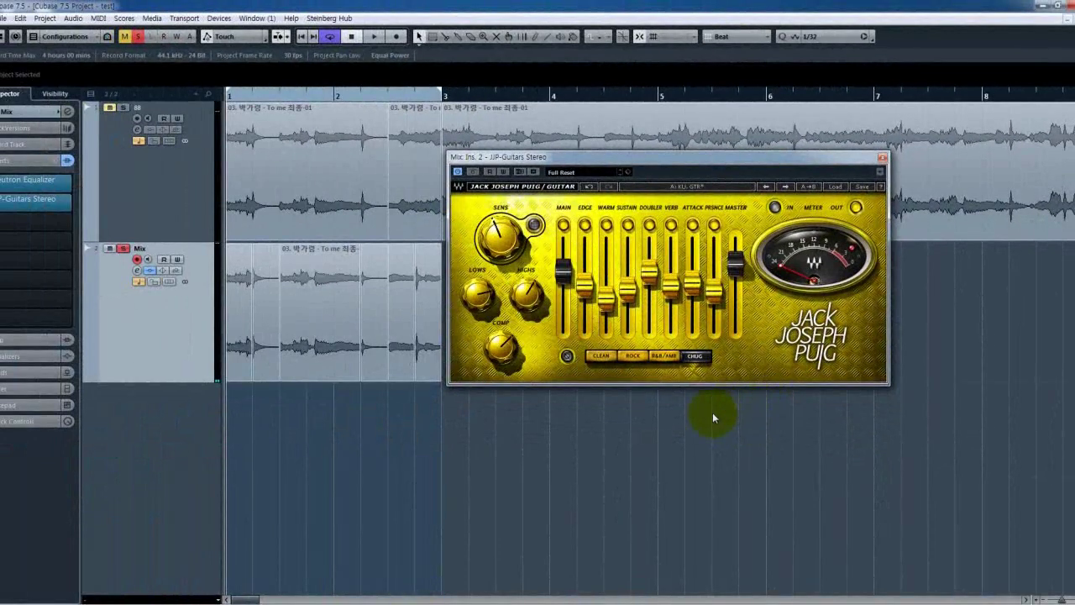
Compare the playback with JJP-Guitars Stereo bypassed, and with all Mix track inserts bypassed and re-enabled
mouse_move(693, 295)
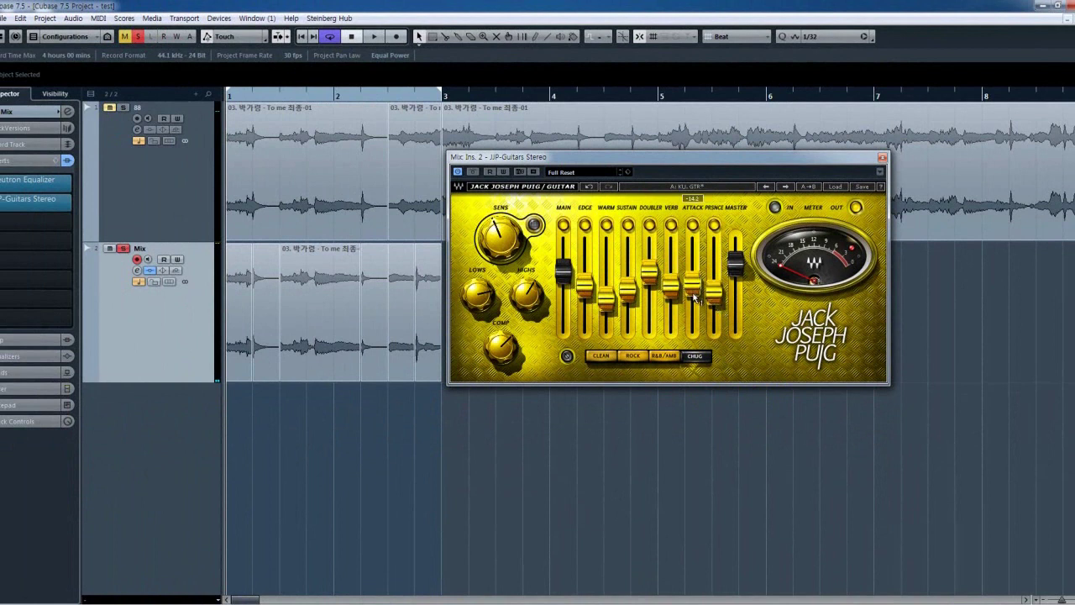
key(space)
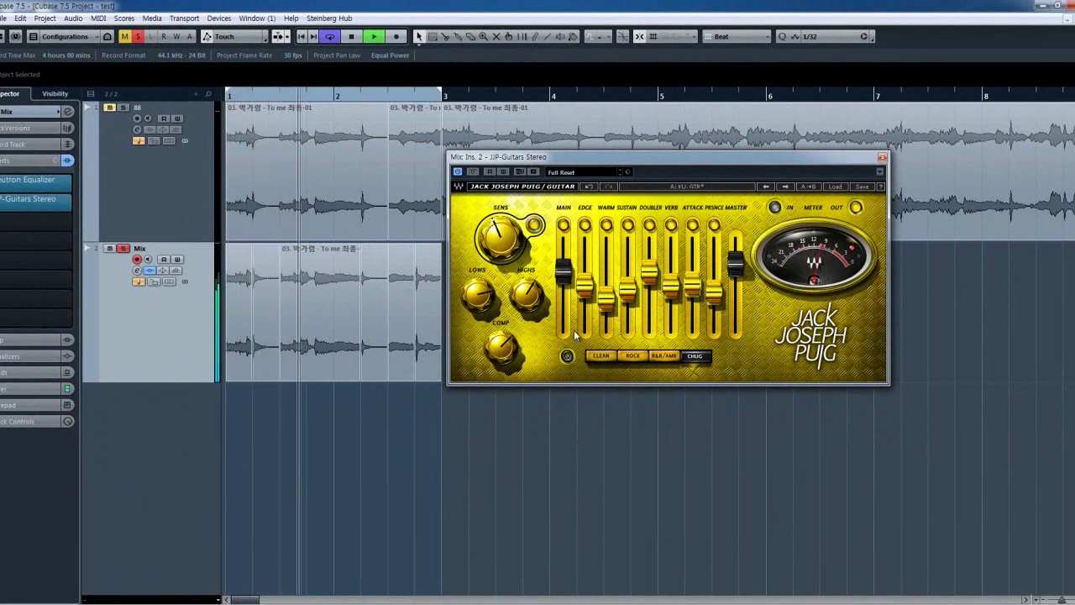
click(474, 172)
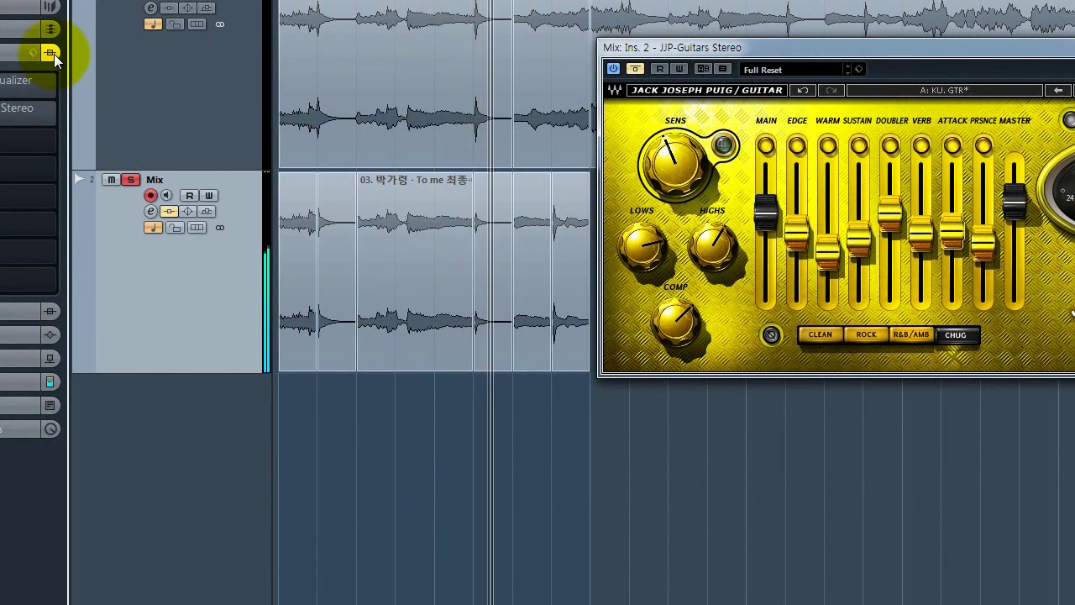
click(53, 53)
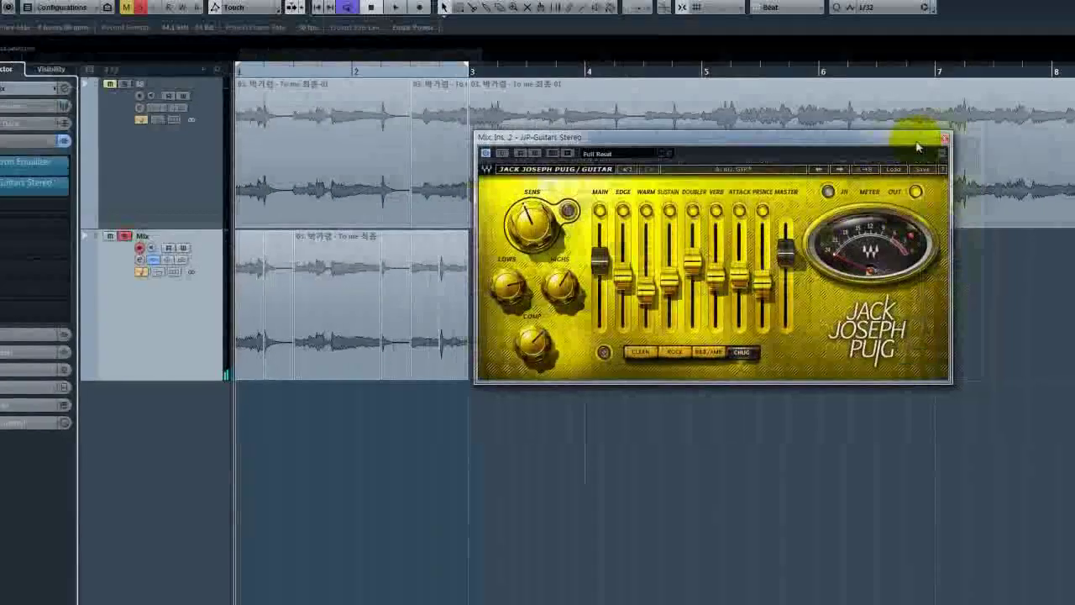
Close the JJP-Guitars Stereo window and zoom the project out to show more of track 88
click(972, 128)
key(g)
key(g)
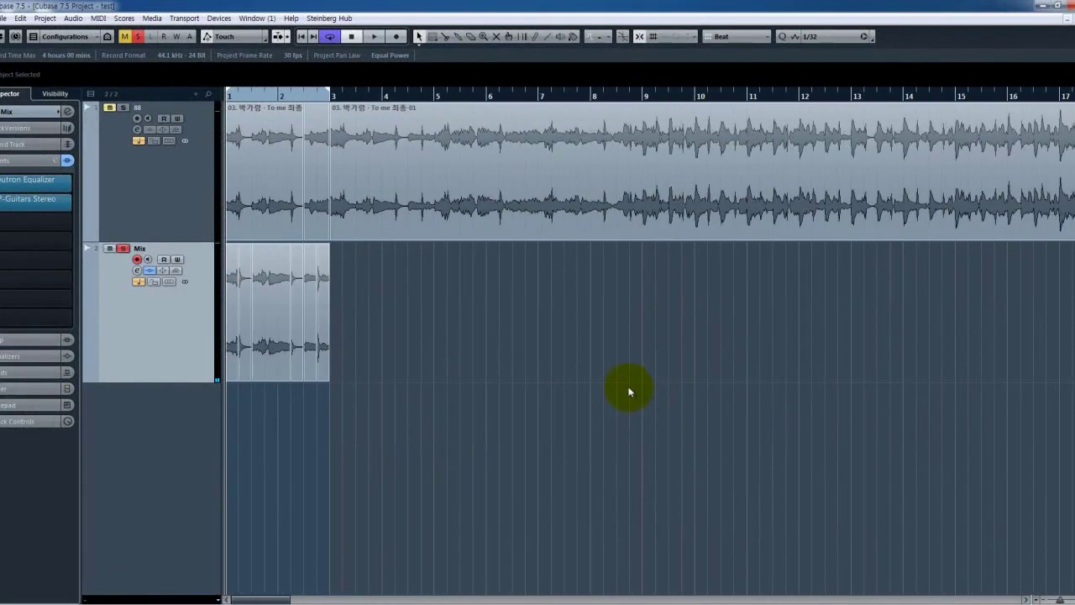
key(g)
key(g)
key(g)
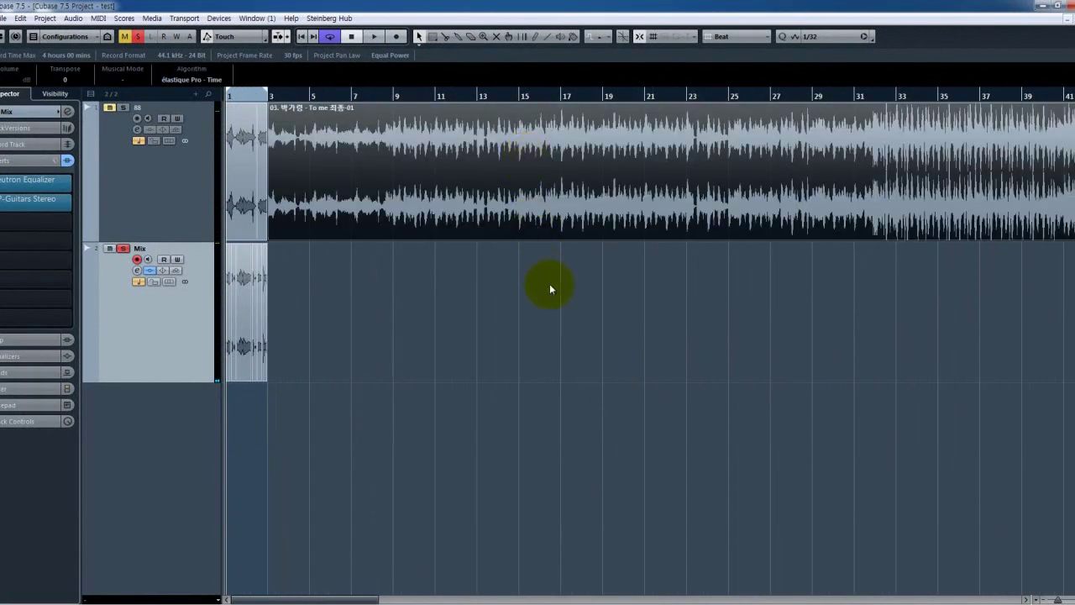